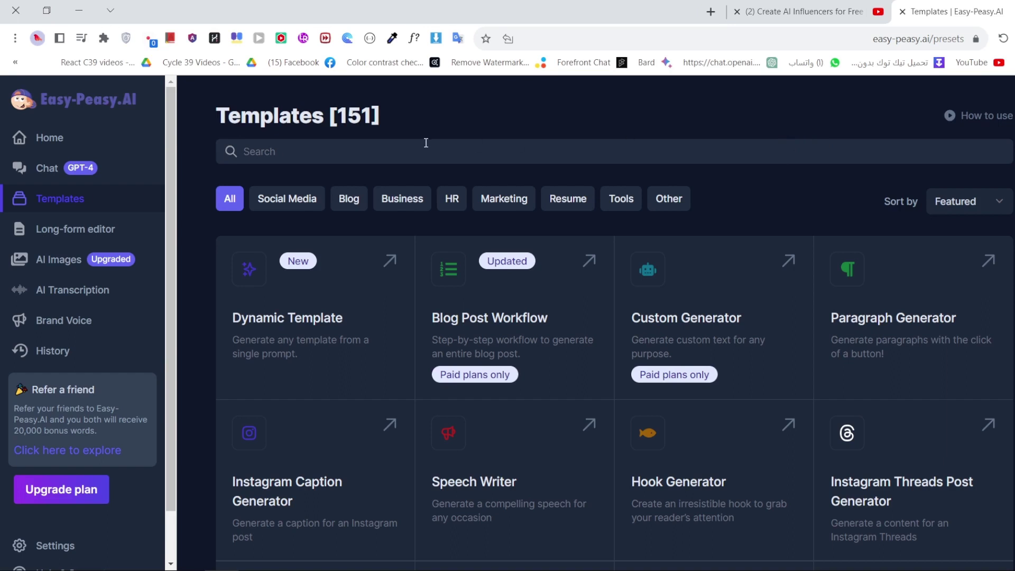
Filter the templates by Social Media and open the YouTube Video Ideas template
scroll(427, 143, down, 1)
scroll(426, 143, up, 1)
click(279, 200)
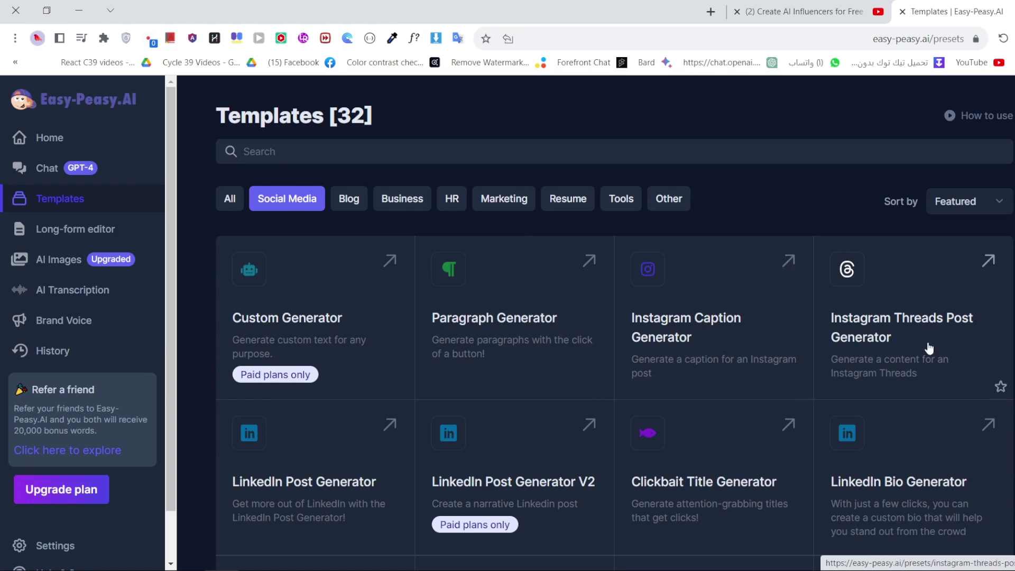
scroll(930, 349, down, 10)
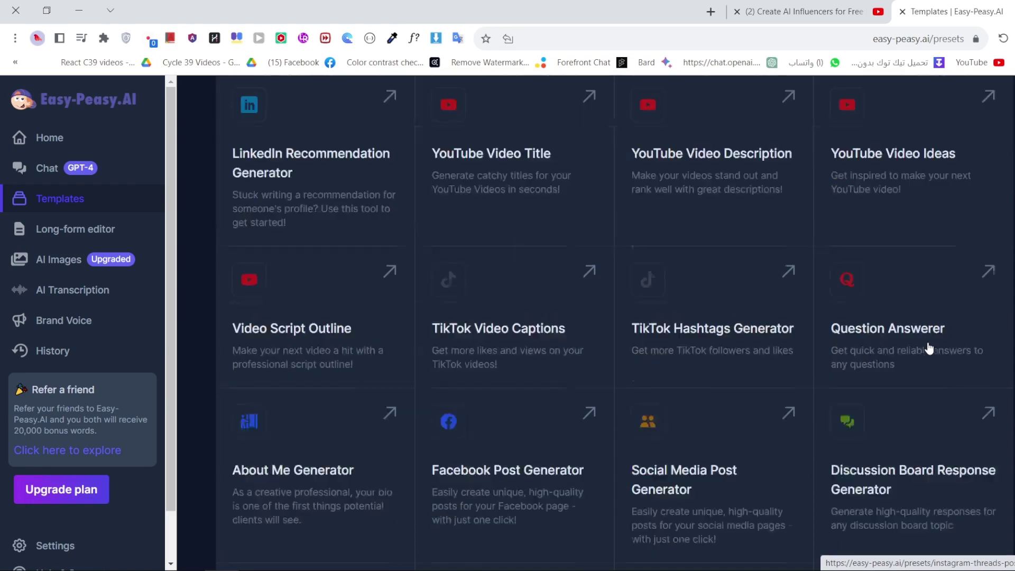
scroll(690, 296, up, 4)
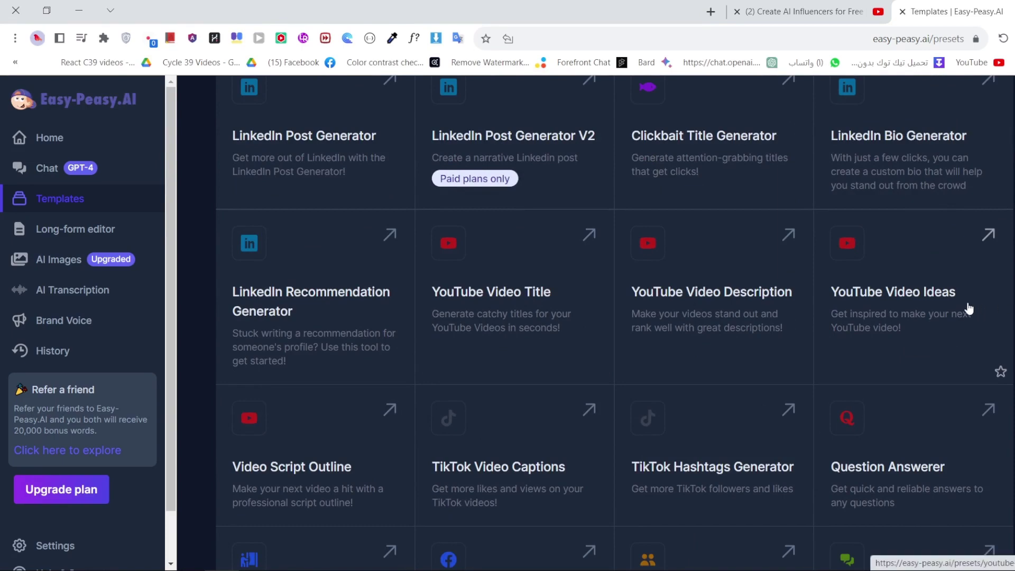
scroll(332, 449, down, 3)
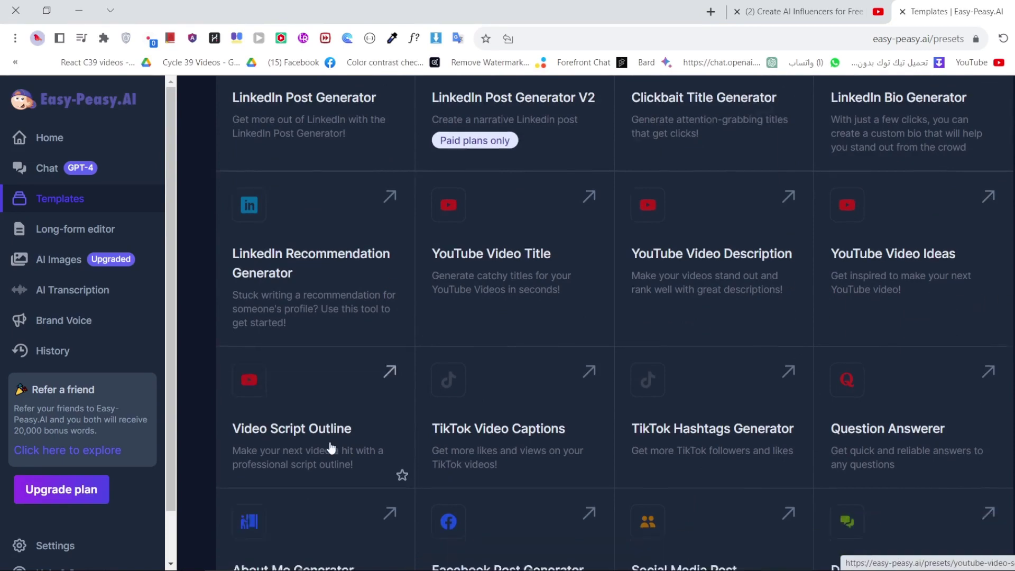
scroll(461, 333, down, 1)
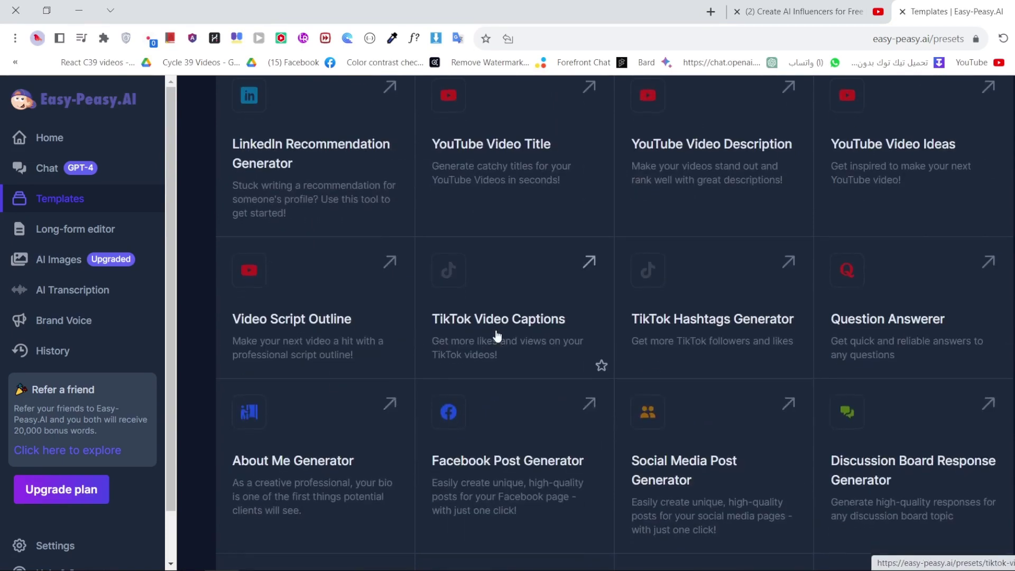
scroll(476, 335, up, 5)
scroll(496, 339, up, 2)
scroll(495, 338, down, 3)
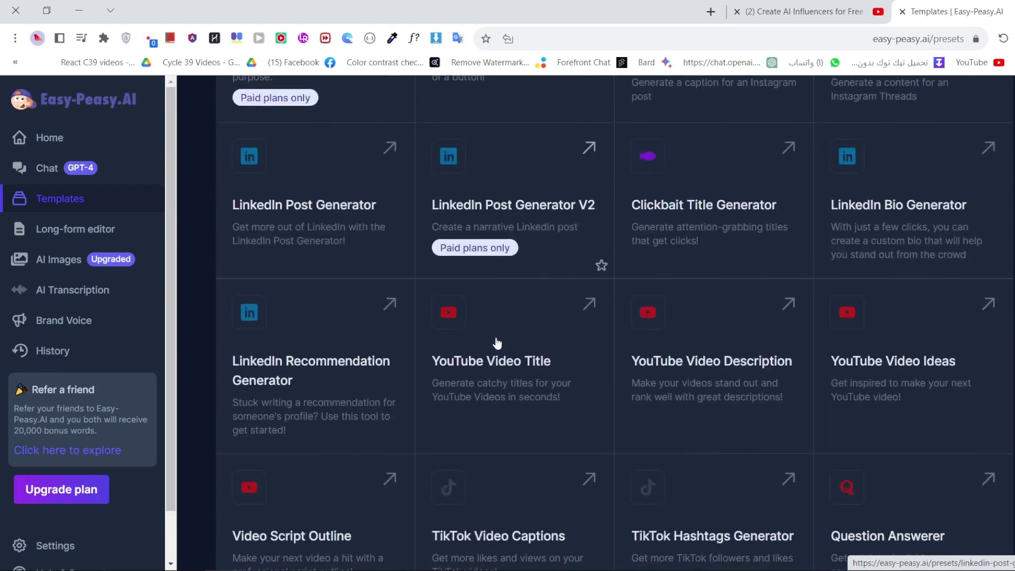
click(881, 388)
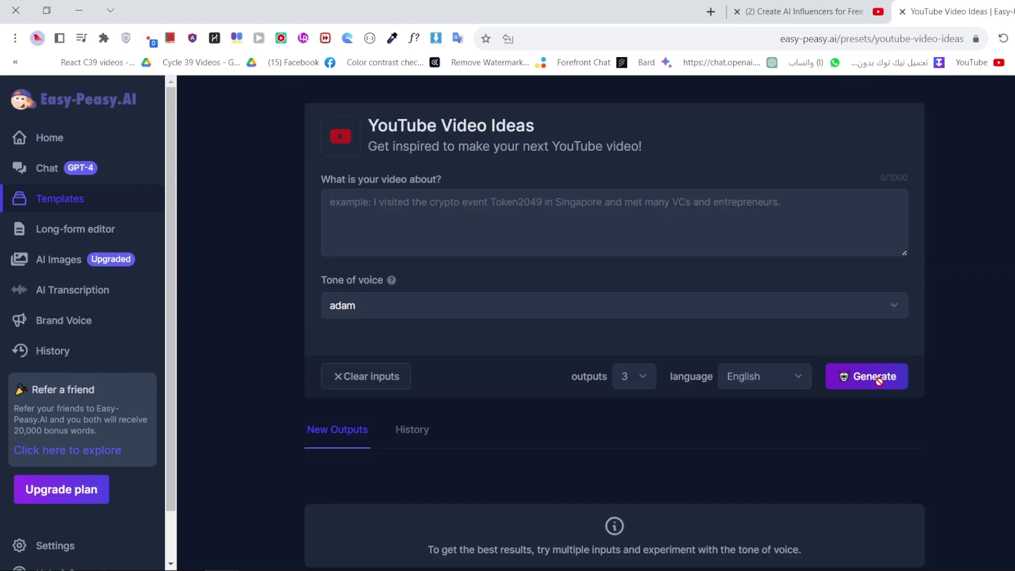
Enter "The benefits of artificial intelligence" as the video topic and set the number of outputs to 1
click(453, 224)
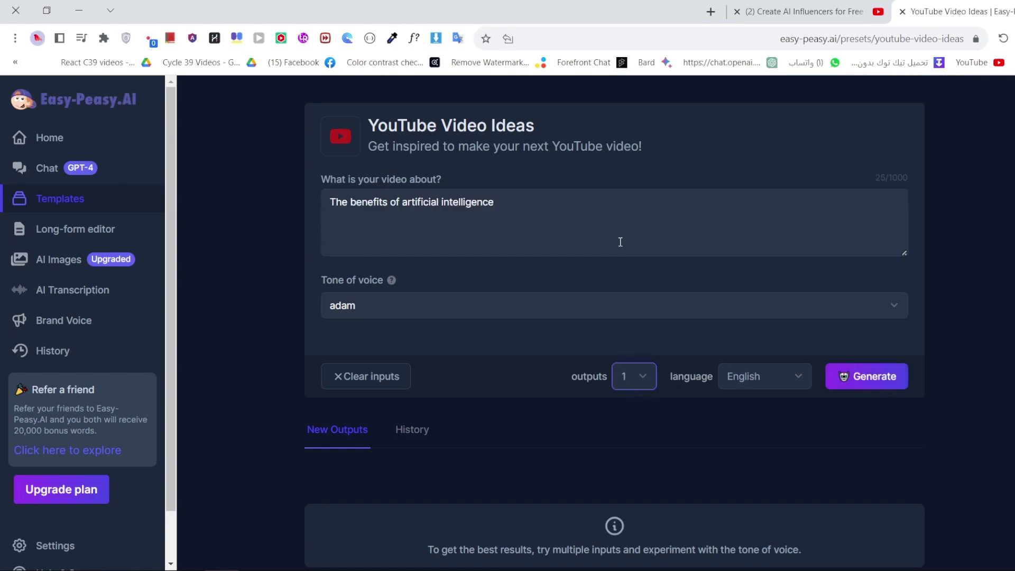
click(643, 373)
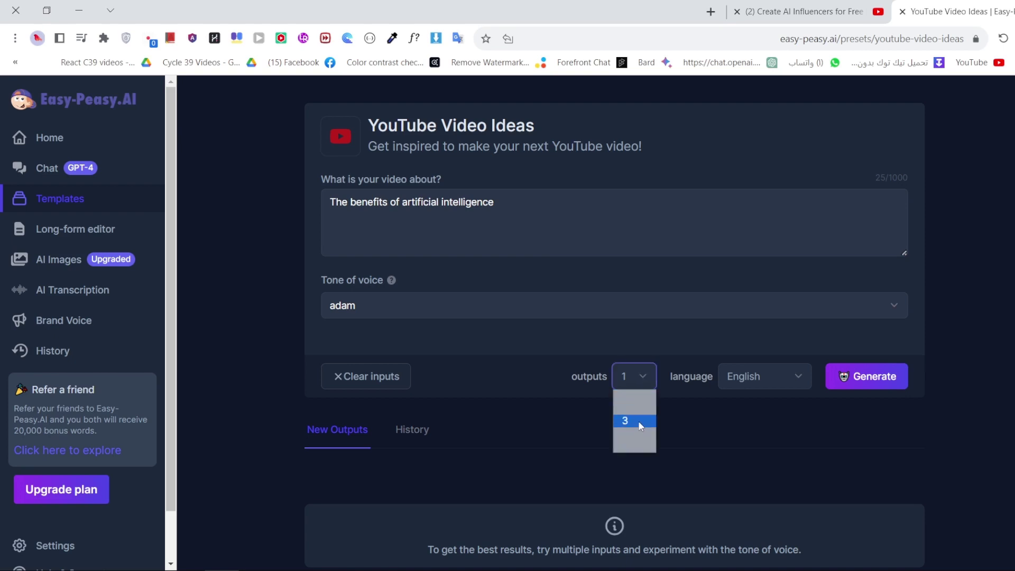
click(687, 458)
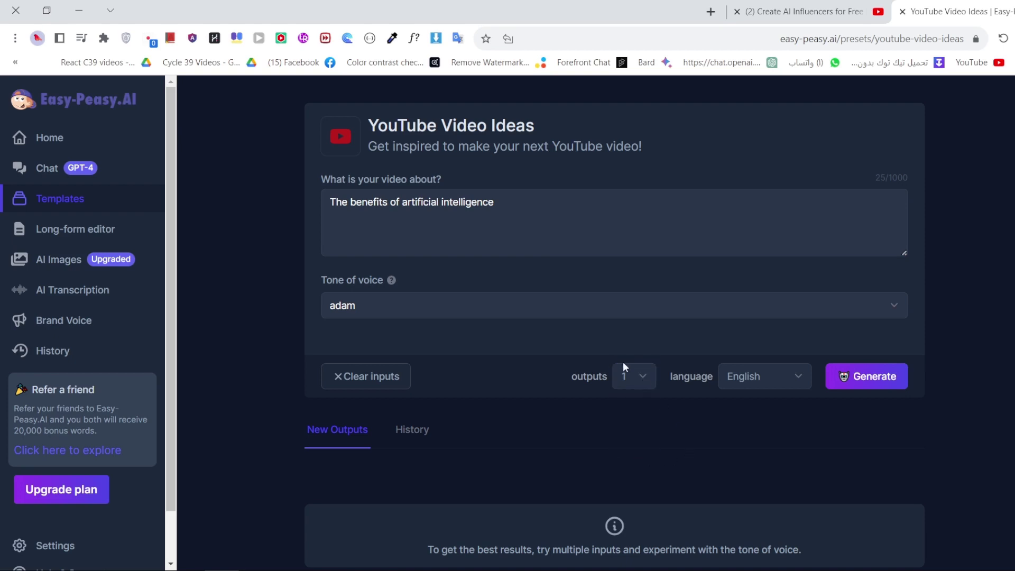
Generate the YouTube video ideas with the language set to English and read through the generated output
click(747, 371)
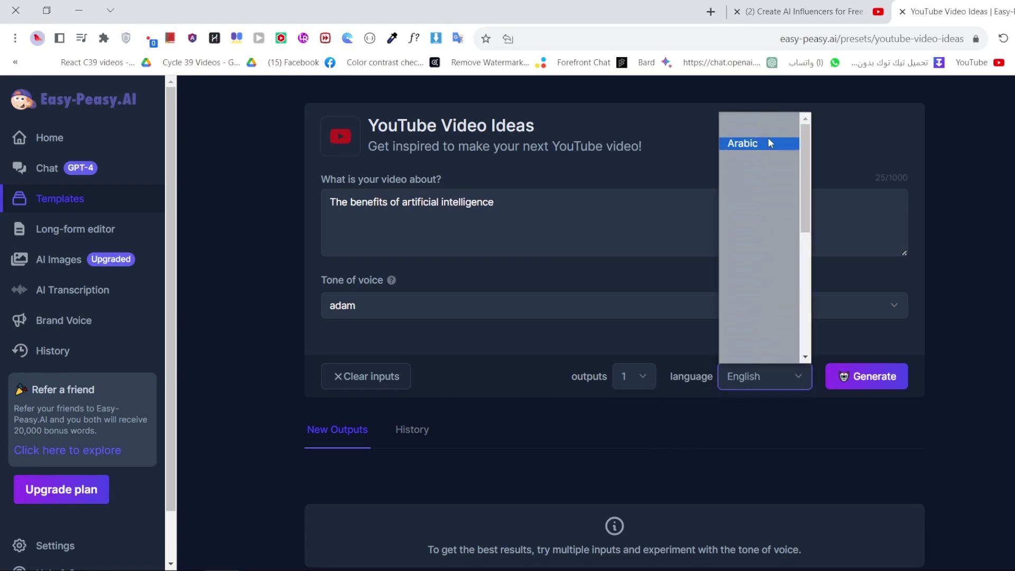
scroll(747, 323, down, 5)
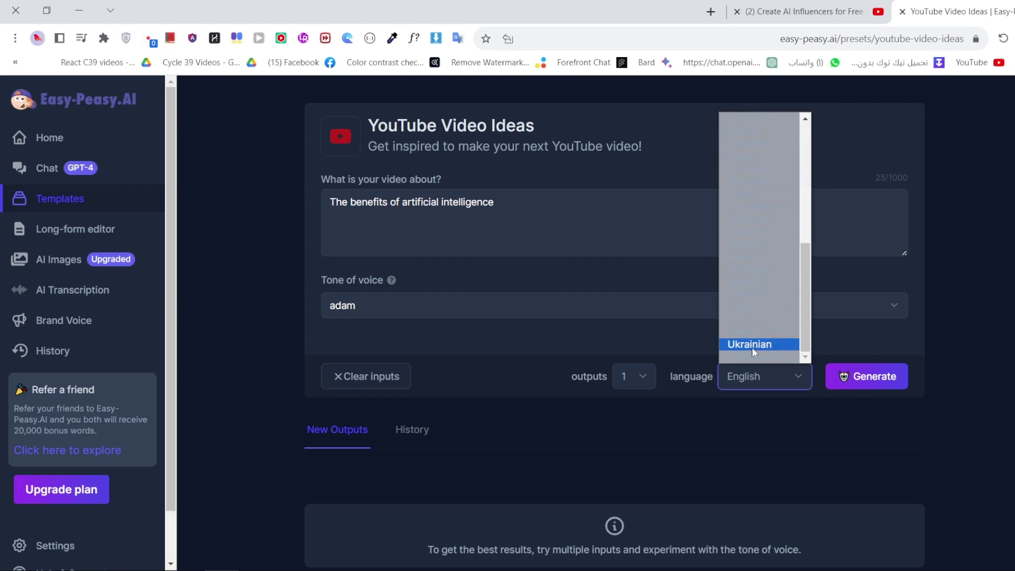
scroll(754, 338, up, 5)
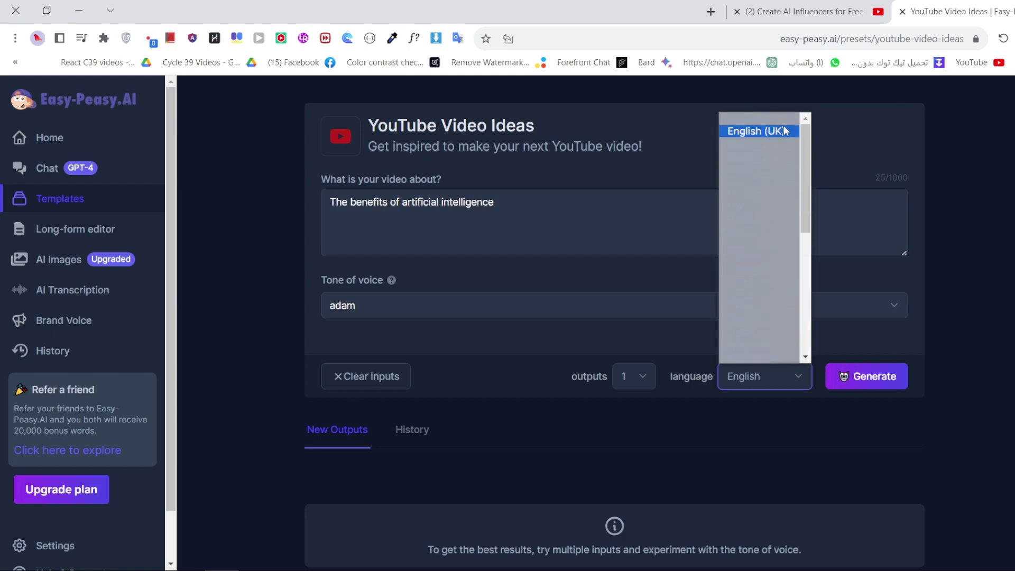
click(785, 118)
scroll(764, 185, down, 1)
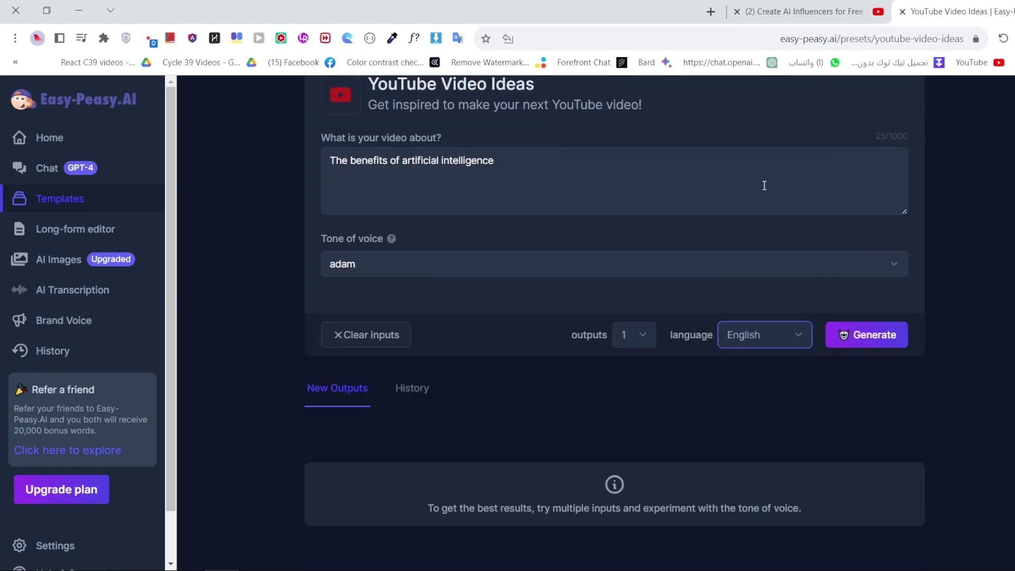
click(864, 343)
scroll(868, 206, up, 5)
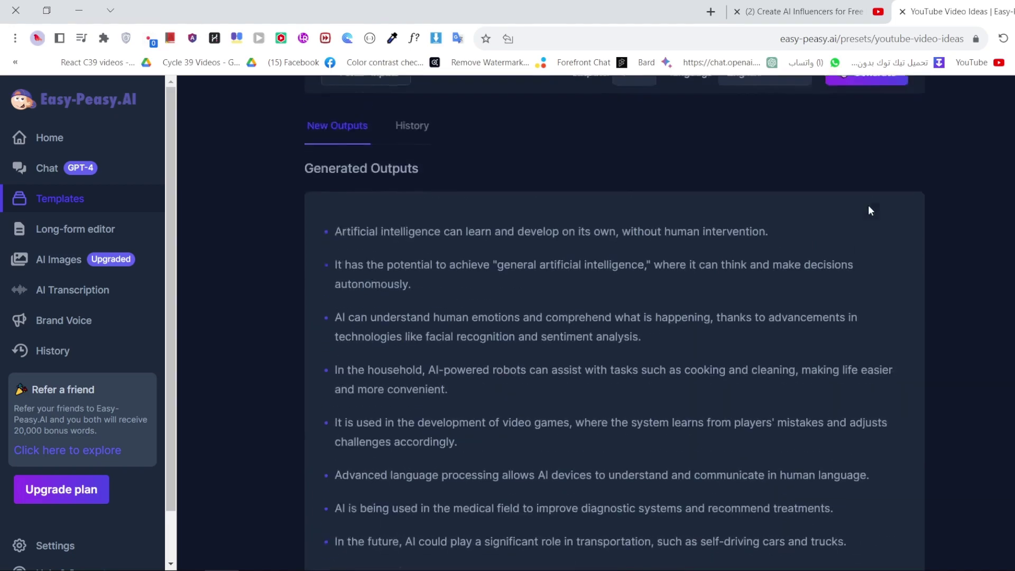
scroll(870, 211, down, 3)
scroll(870, 211, down, 2)
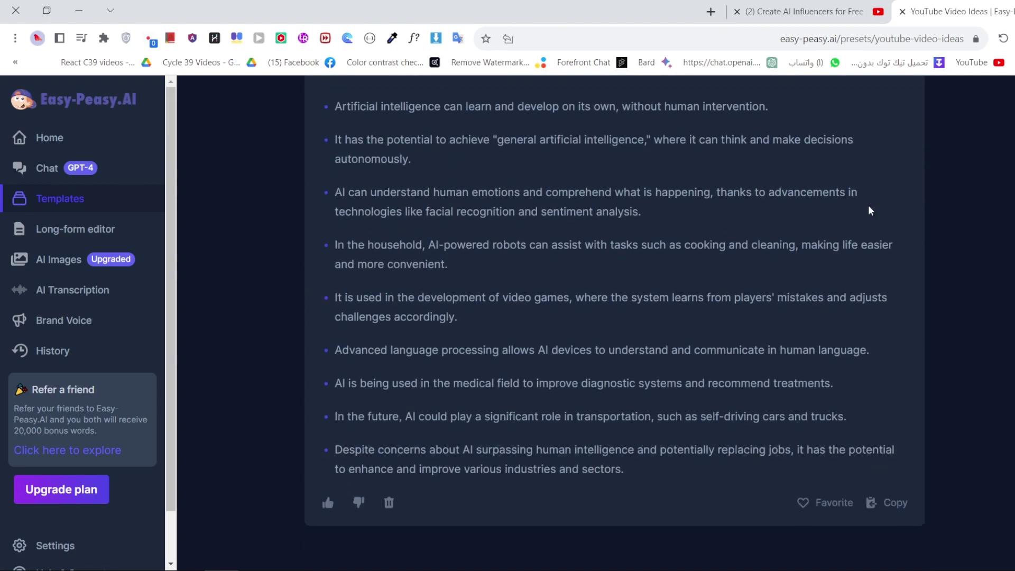
scroll(869, 210, up, 5)
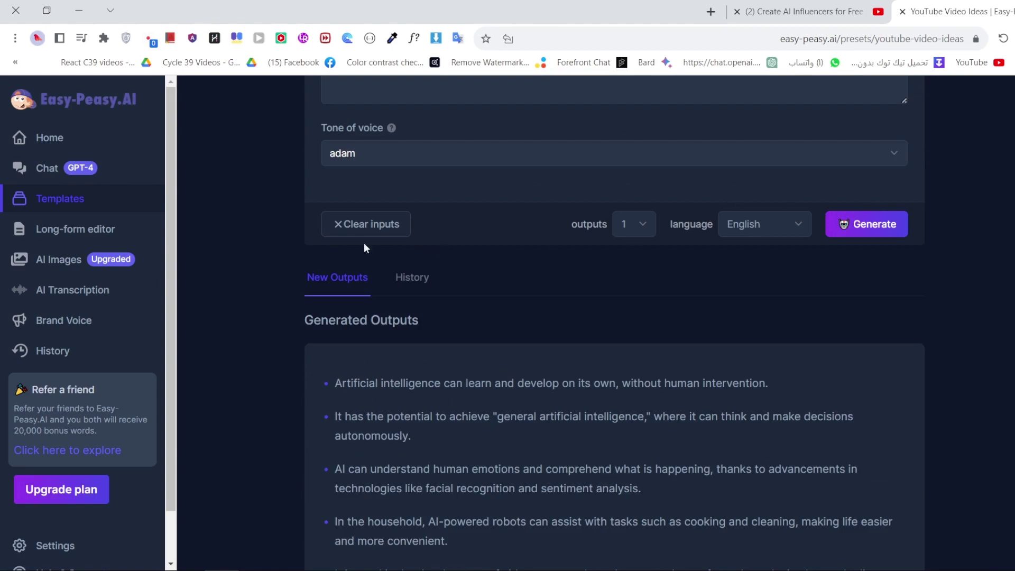
Return to the template library, filter it by Business and look through the business templates
key(alt+Left)
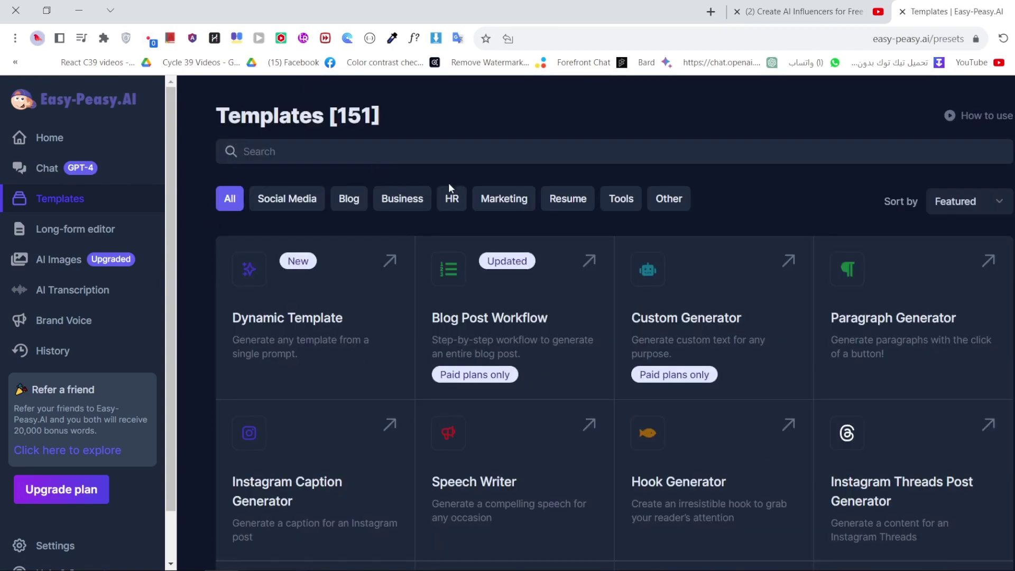
click(422, 203)
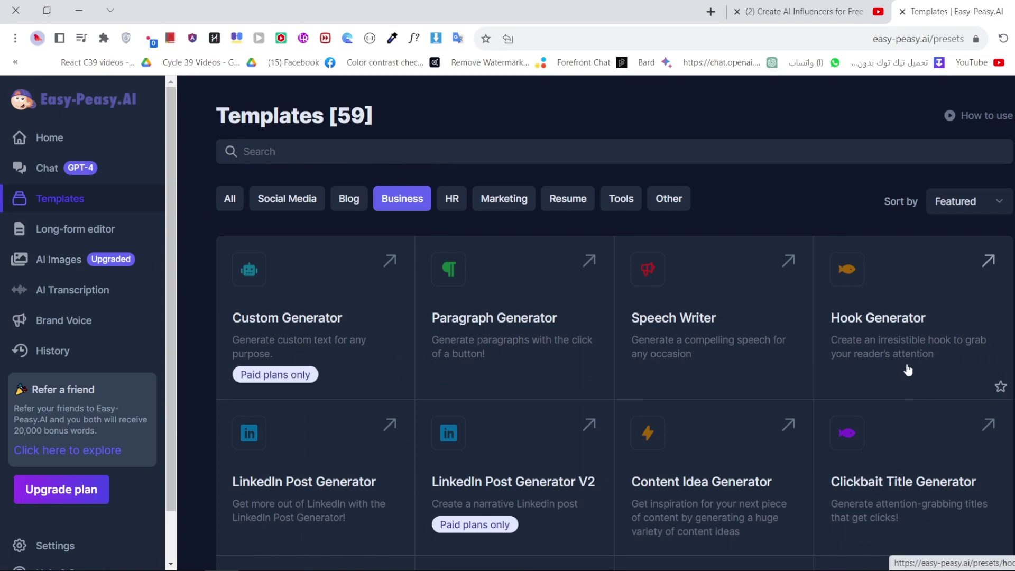
scroll(908, 370, down, 1)
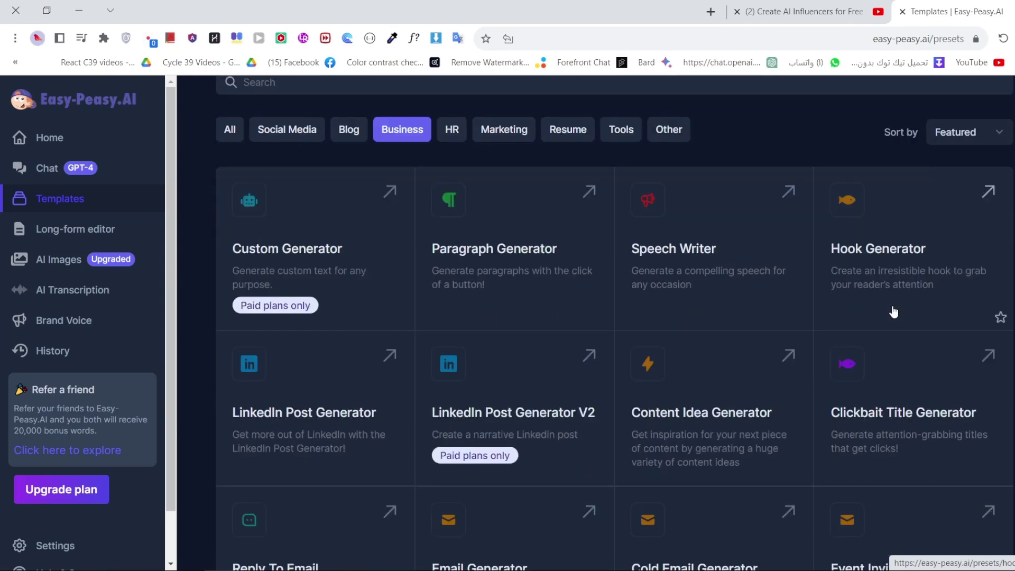
scroll(894, 312, down, 3)
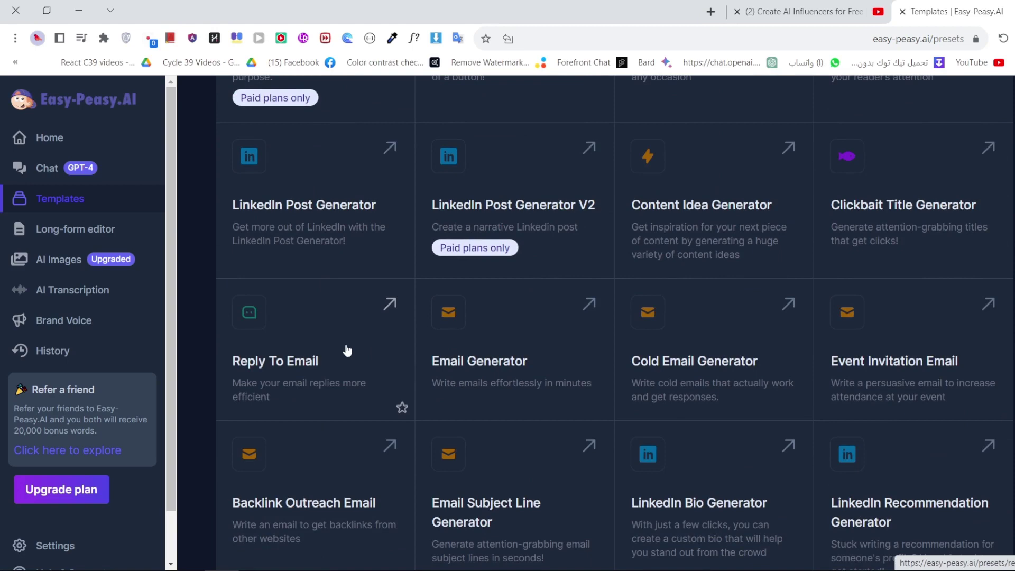
scroll(347, 351, down, 6)
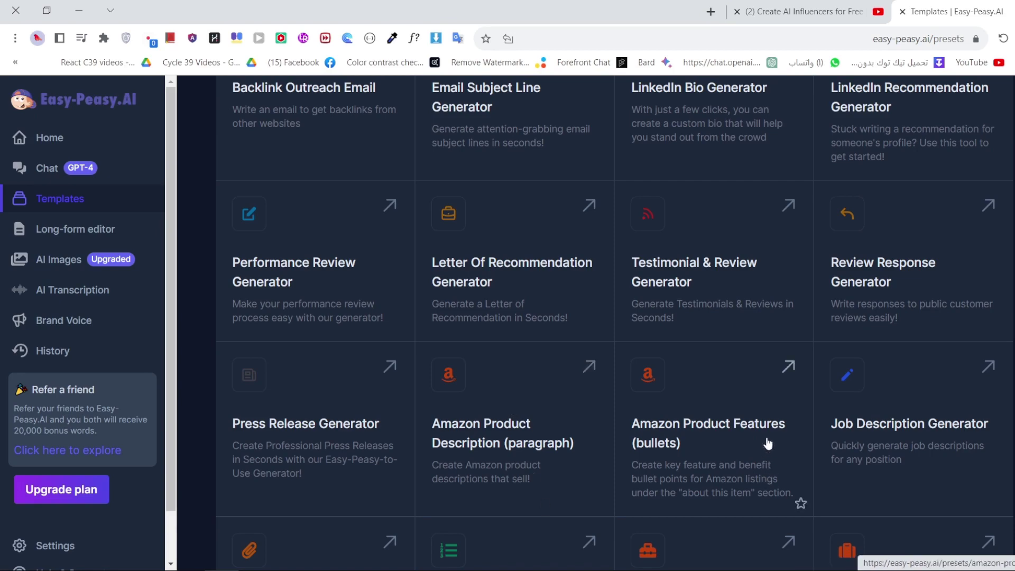
scroll(767, 443, down, 2)
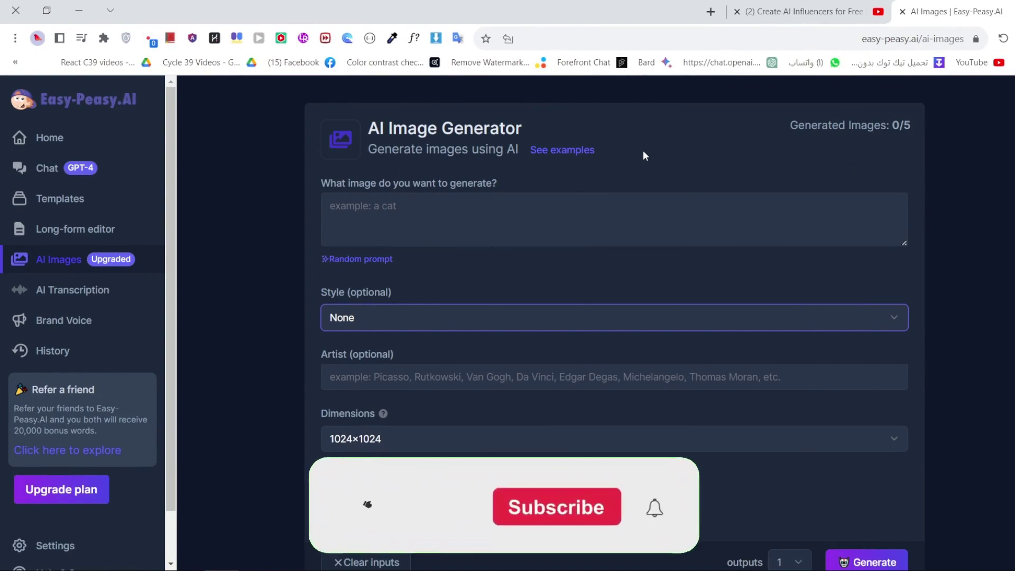
Enter "cat" as the prompt in the AI Image Generator and set the style to 4K
click(592, 206)
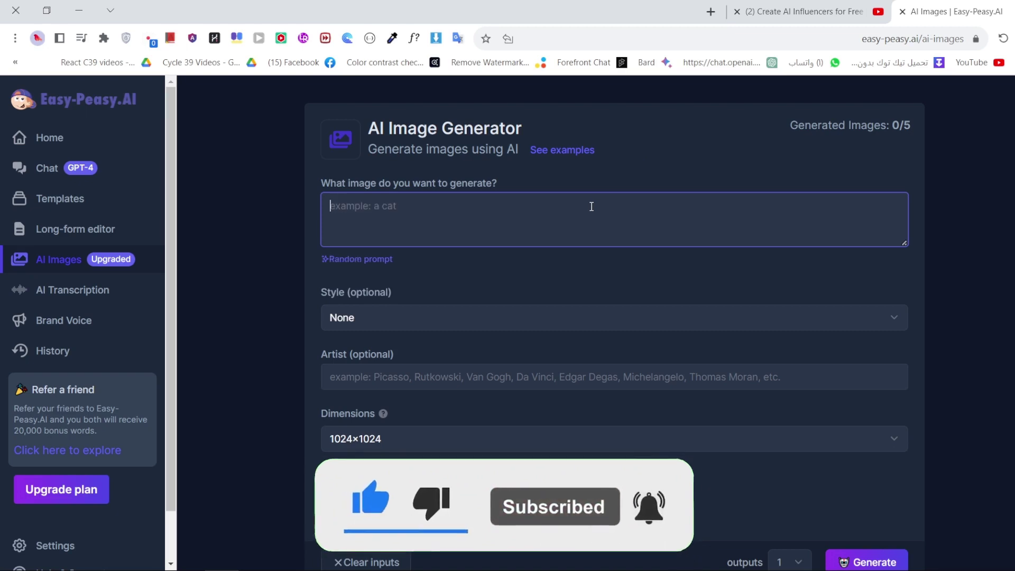
text(cat)
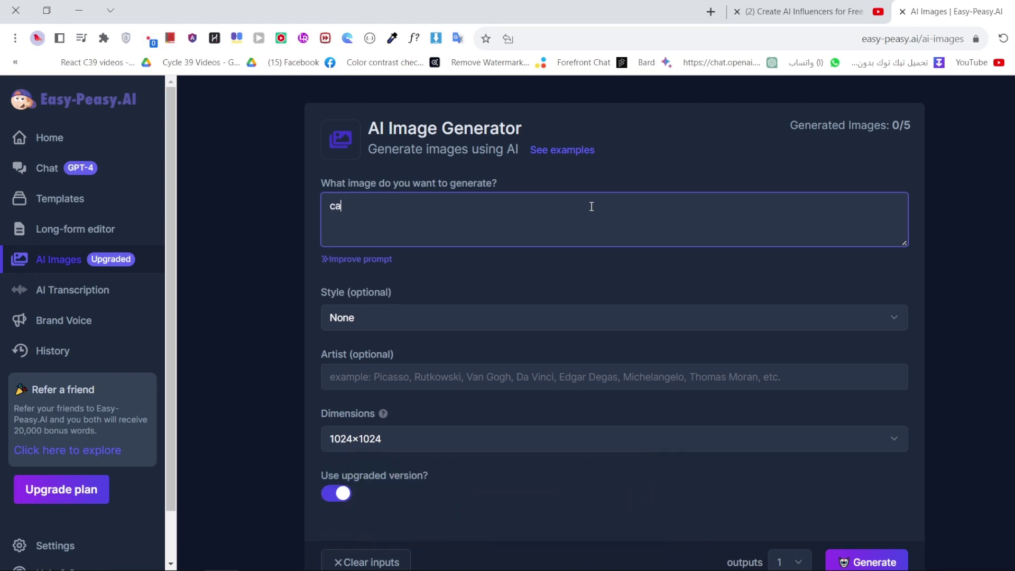
click(484, 317)
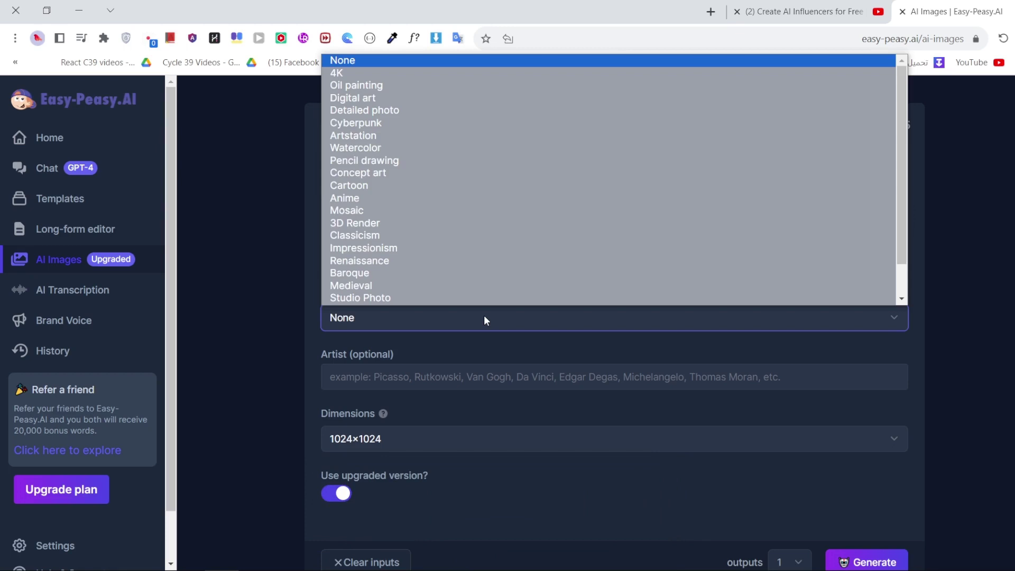
click(401, 69)
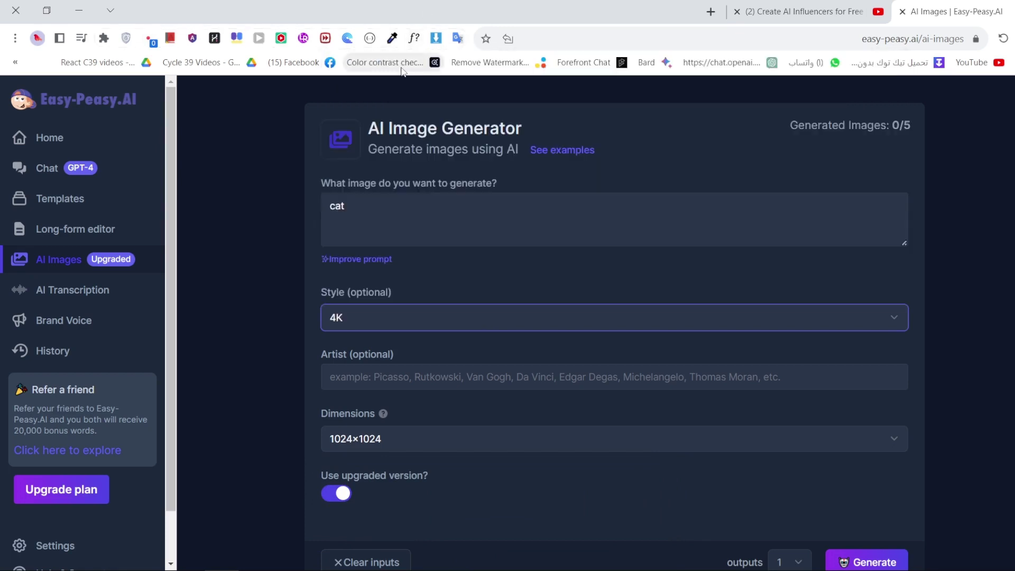
Leave the artist empty, choose 1024×1024 as the dimensions and generate the cat image
click(494, 384)
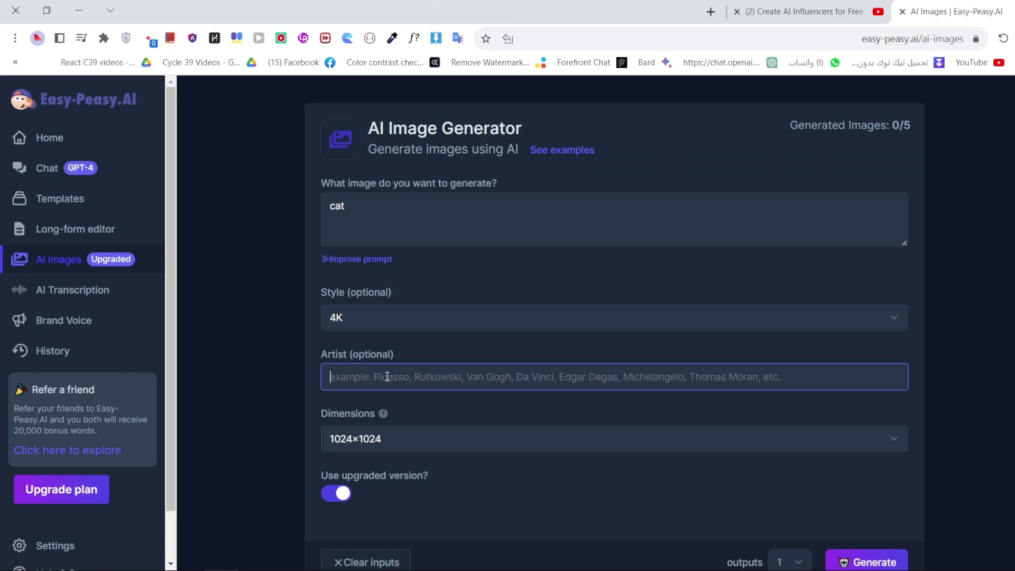
scroll(387, 377, down, 1)
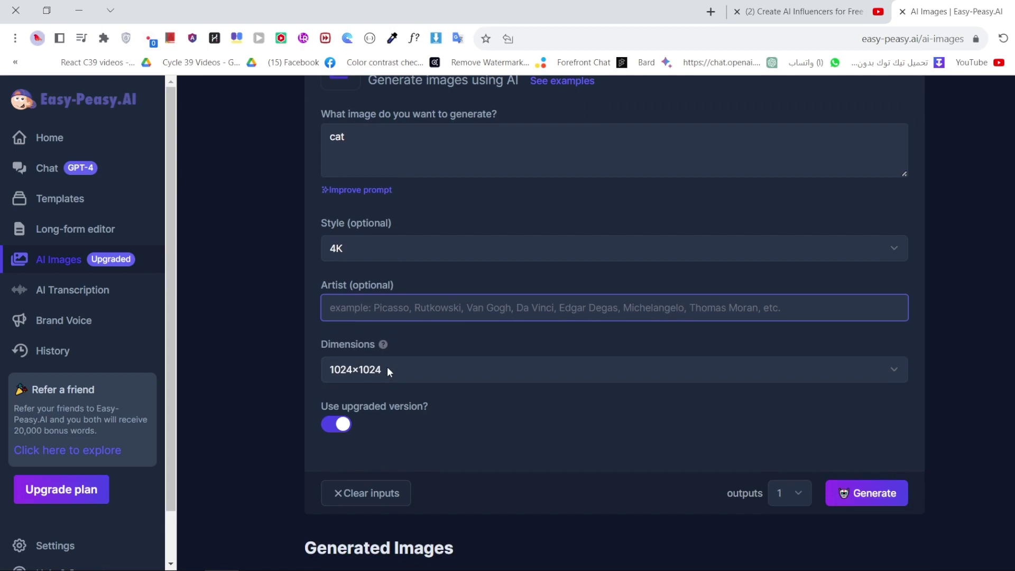
click(388, 369)
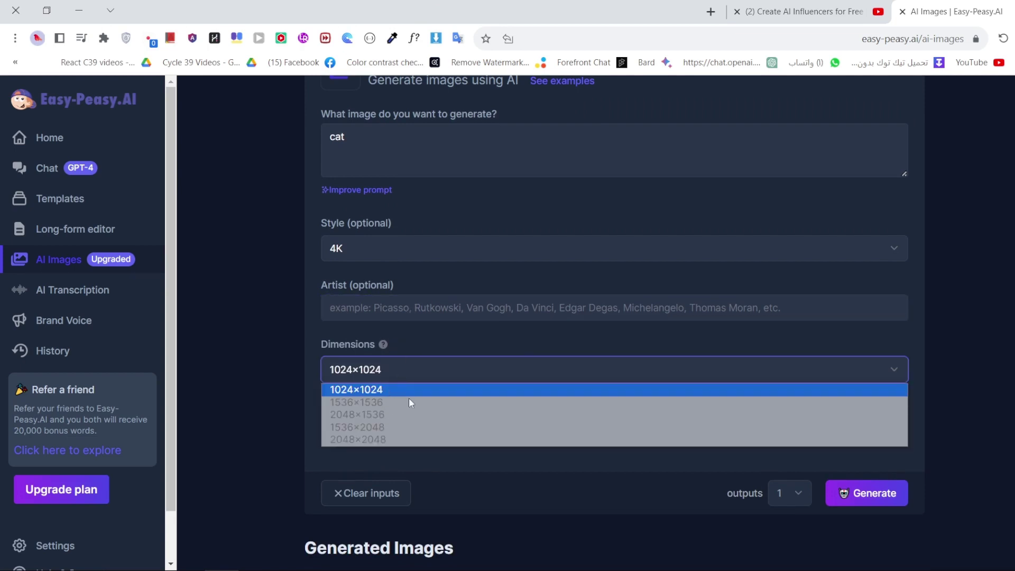
click(392, 388)
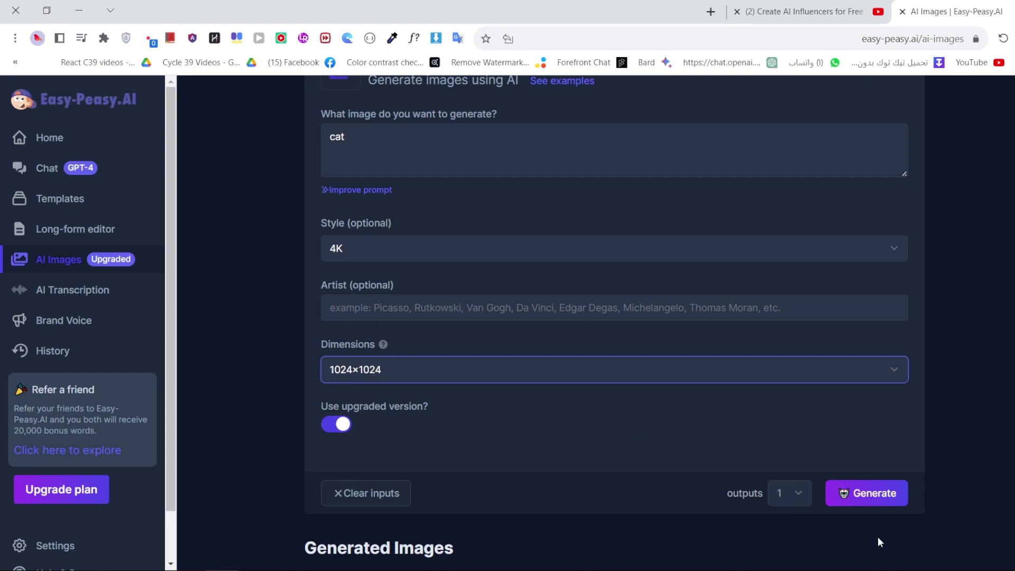
click(889, 503)
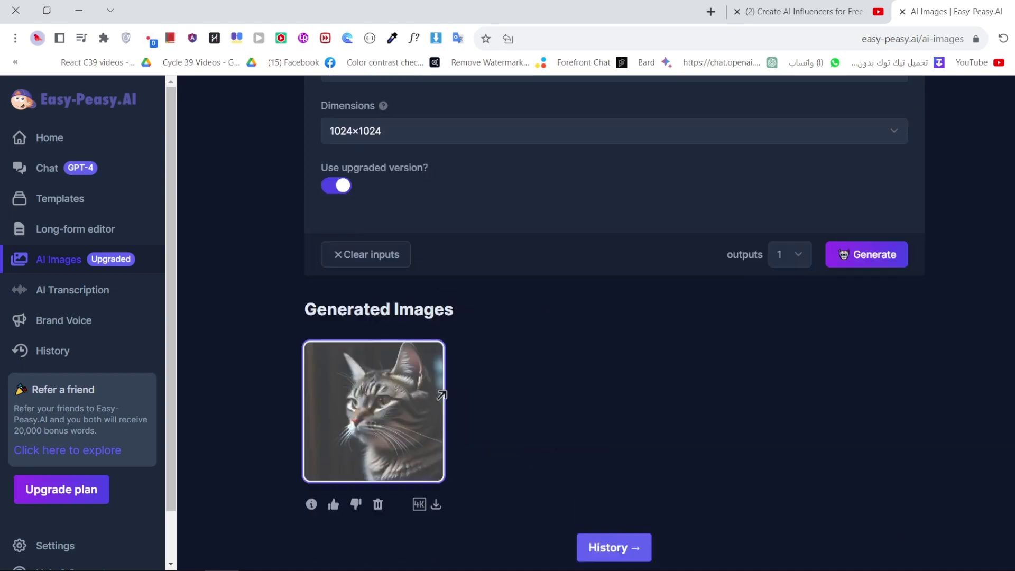
View the generated cat image at full size, then close it
click(437, 397)
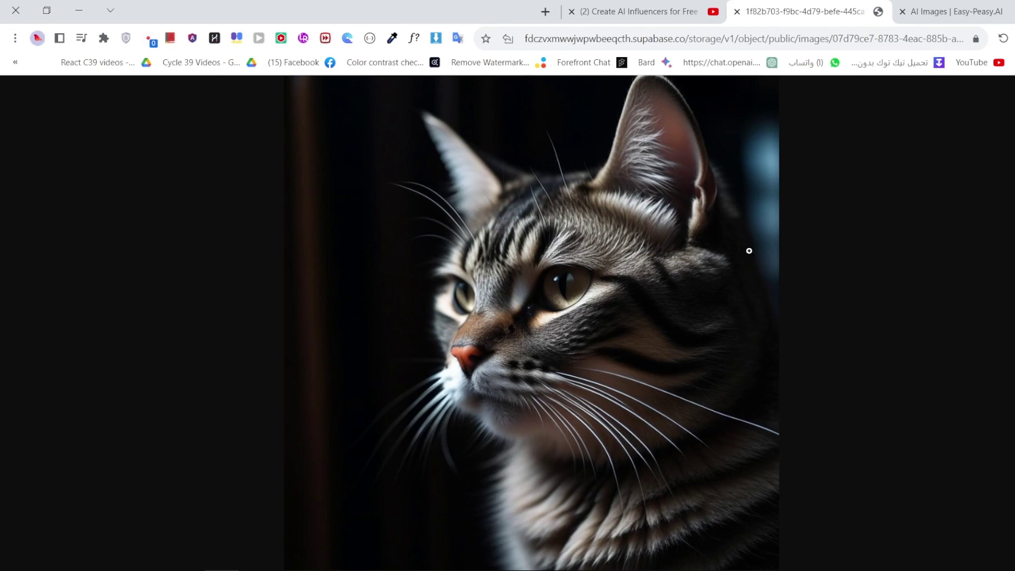
key(ctrl+w)
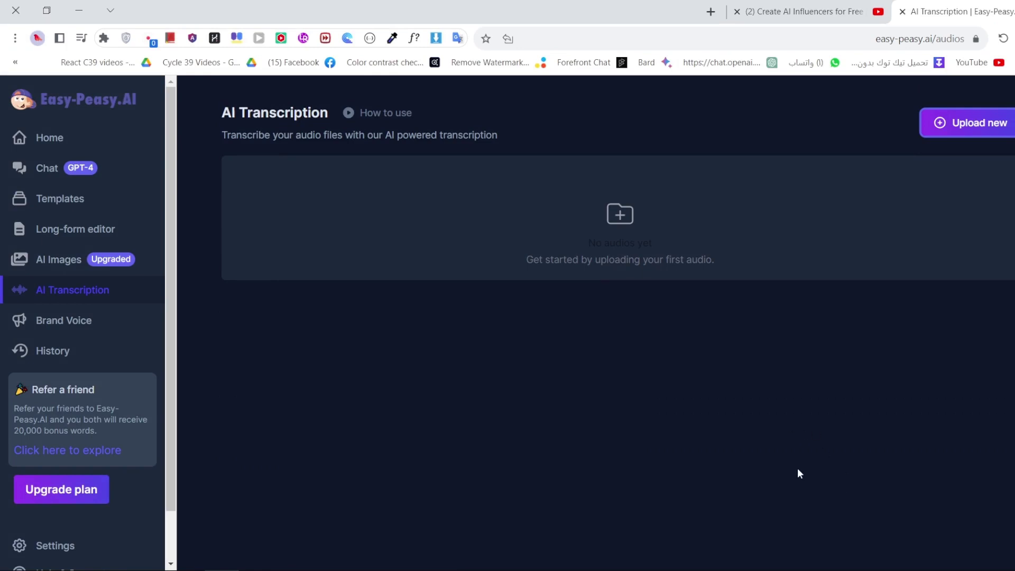
Start a new transcription of an uploaded file, with Other as the audio type and English as the spoken language
click(972, 122)
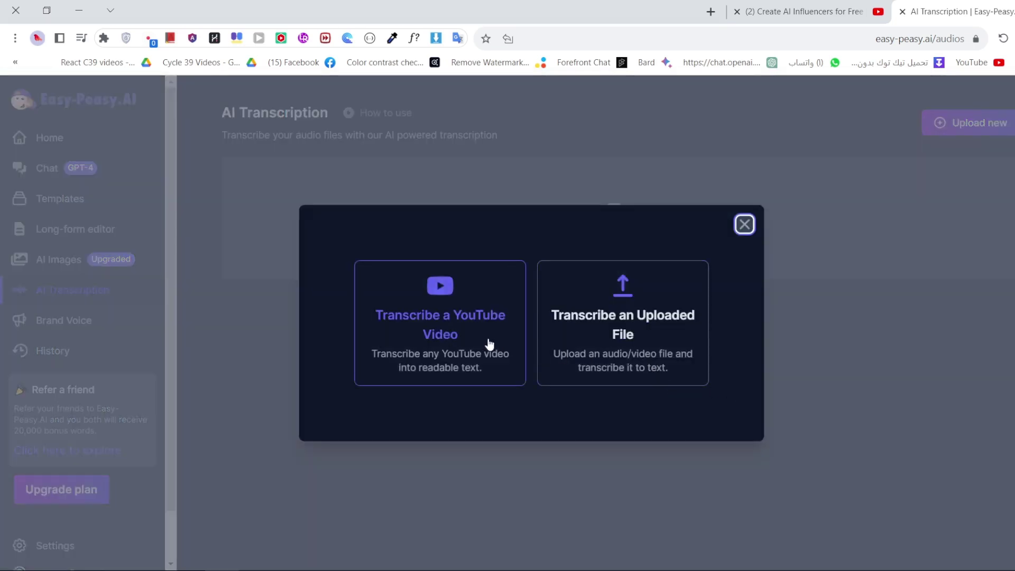
click(610, 333)
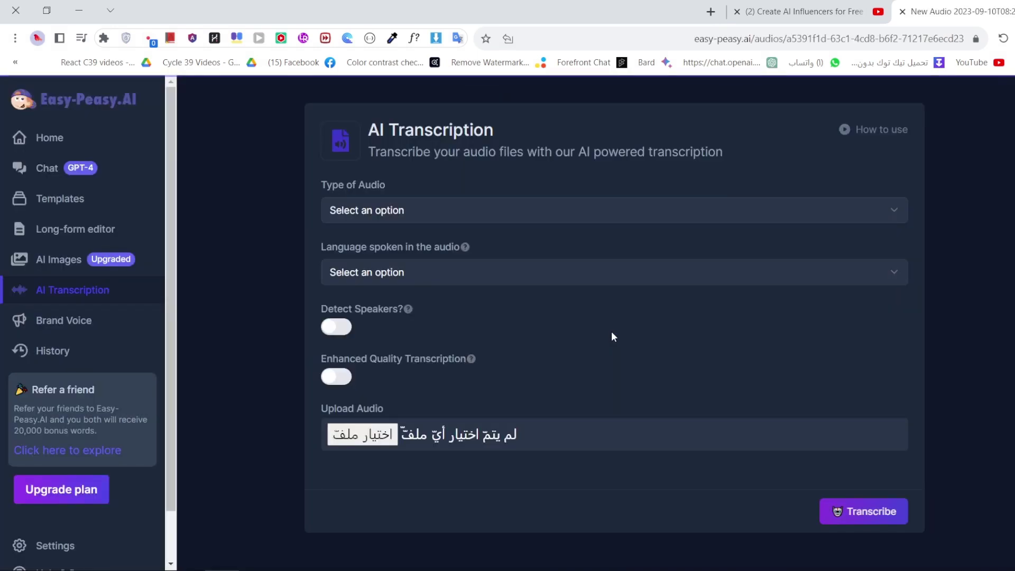
click(482, 212)
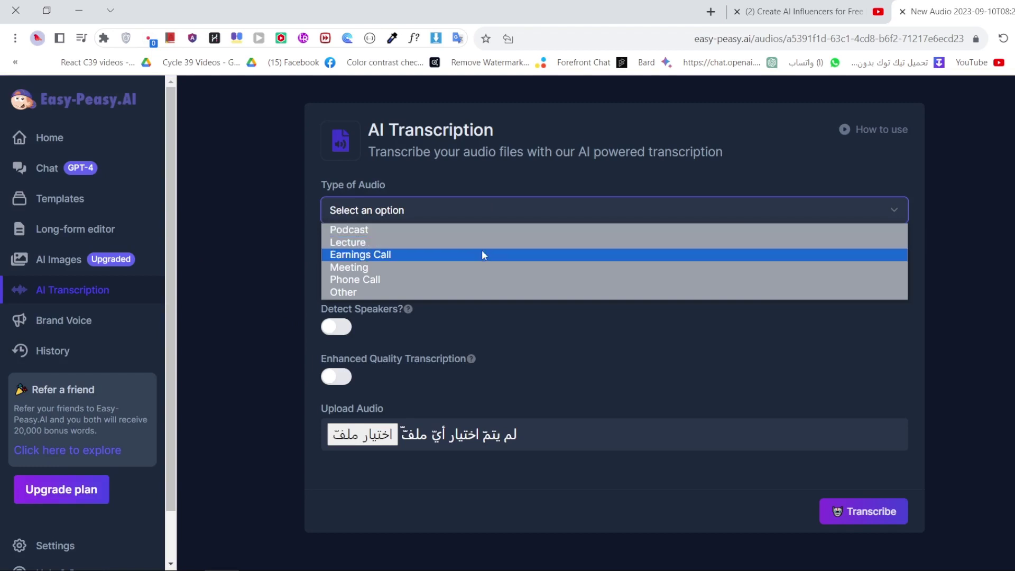
click(486, 293)
click(476, 277)
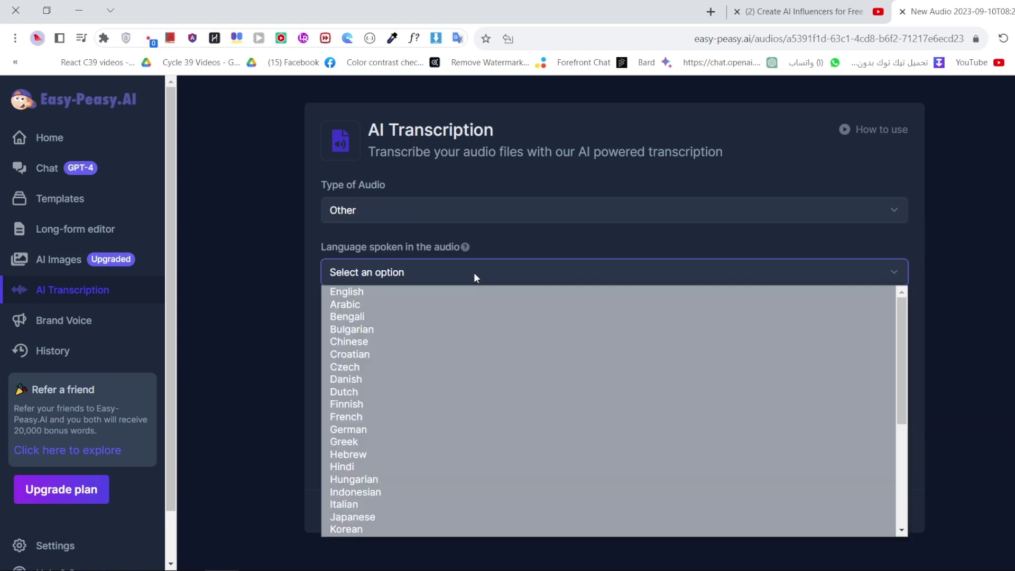
click(485, 289)
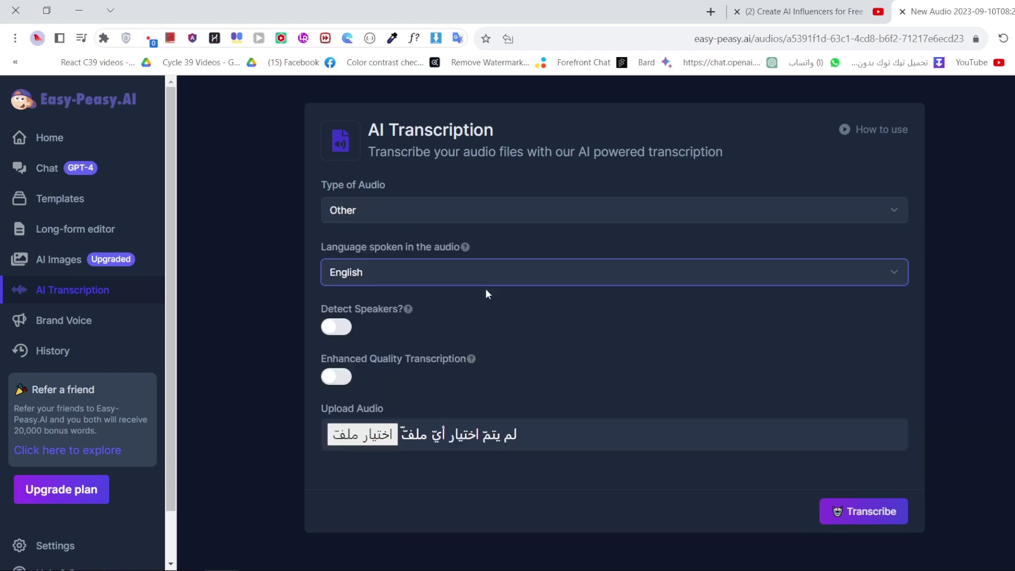
Upload 0905.mp3 from the Desktop folder as the audio and transcribe it
click(390, 439)
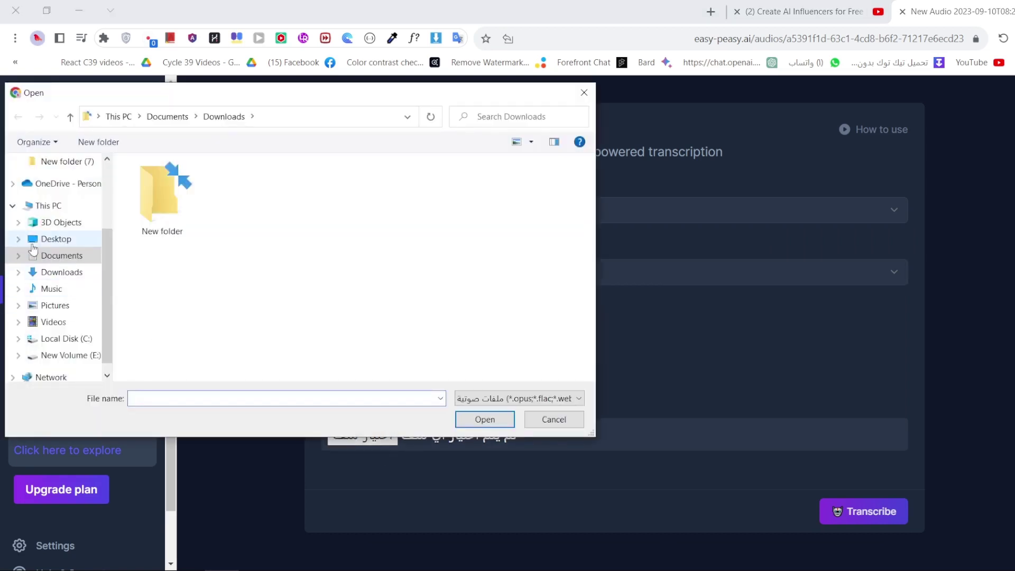
click(48, 241)
click(236, 204)
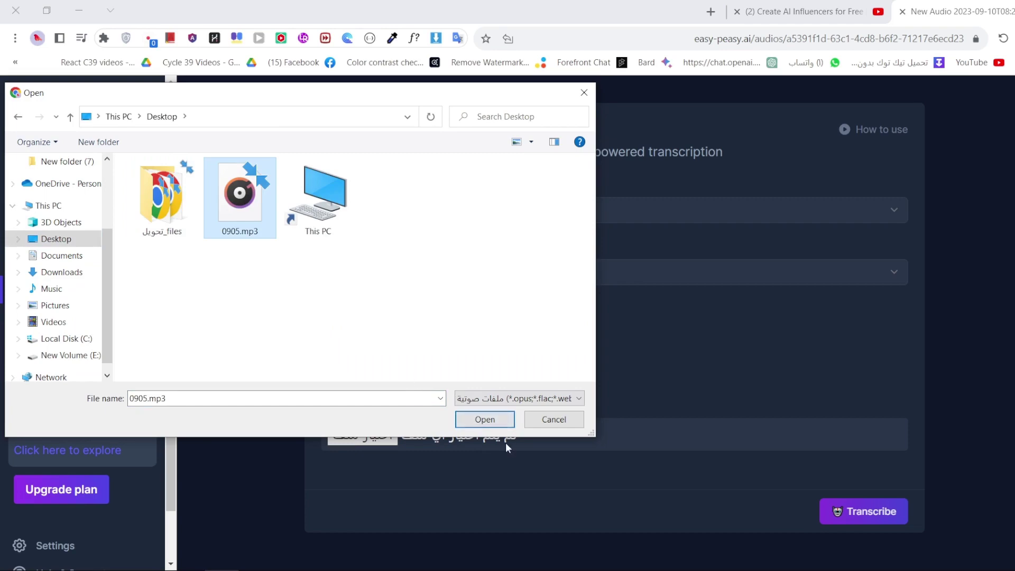
click(482, 419)
scroll(874, 508, down, 2)
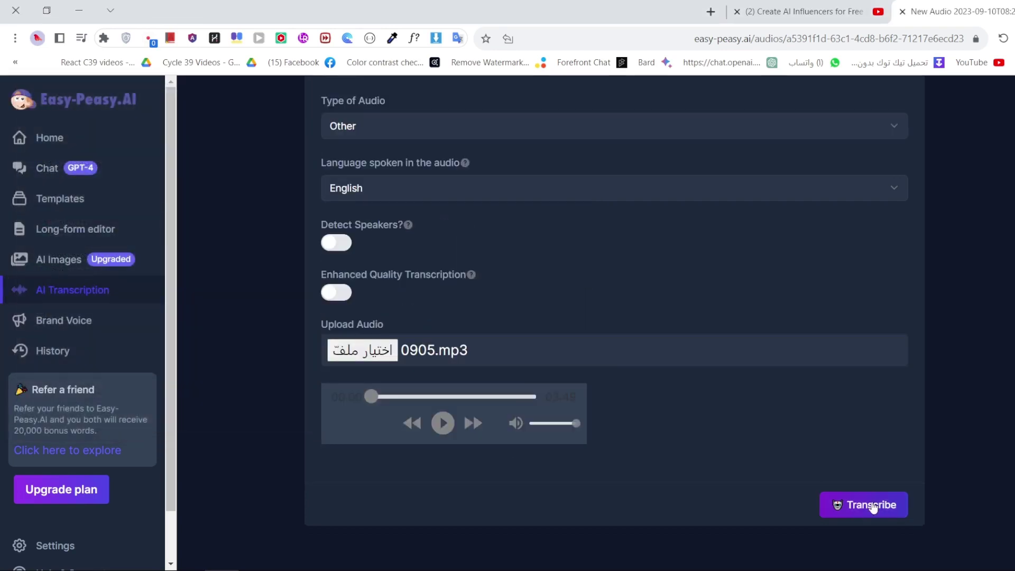
click(874, 507)
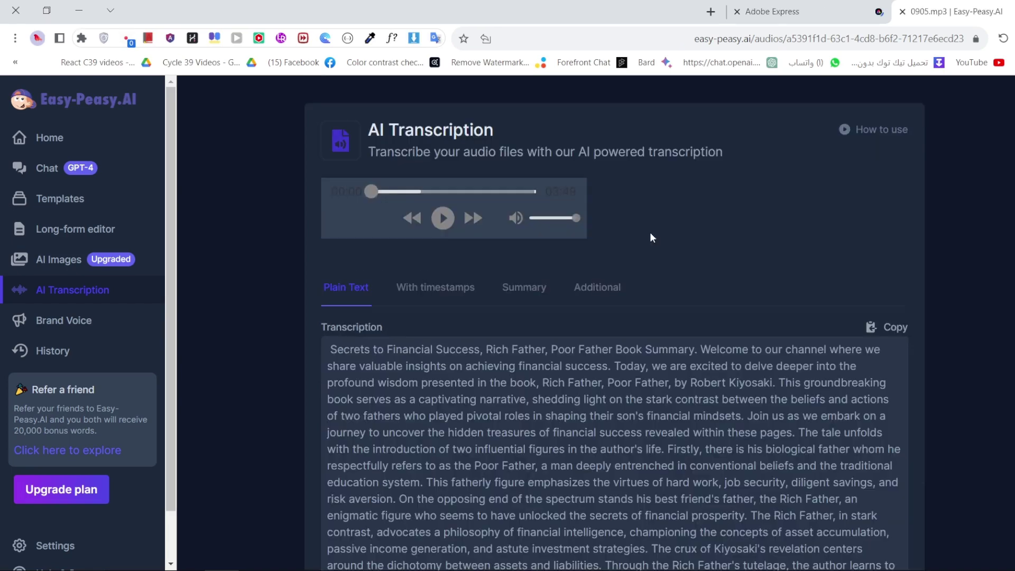
Read through the plain-text transcription of the audio to its end
scroll(650, 233, down, 5)
scroll(650, 233, down, 2)
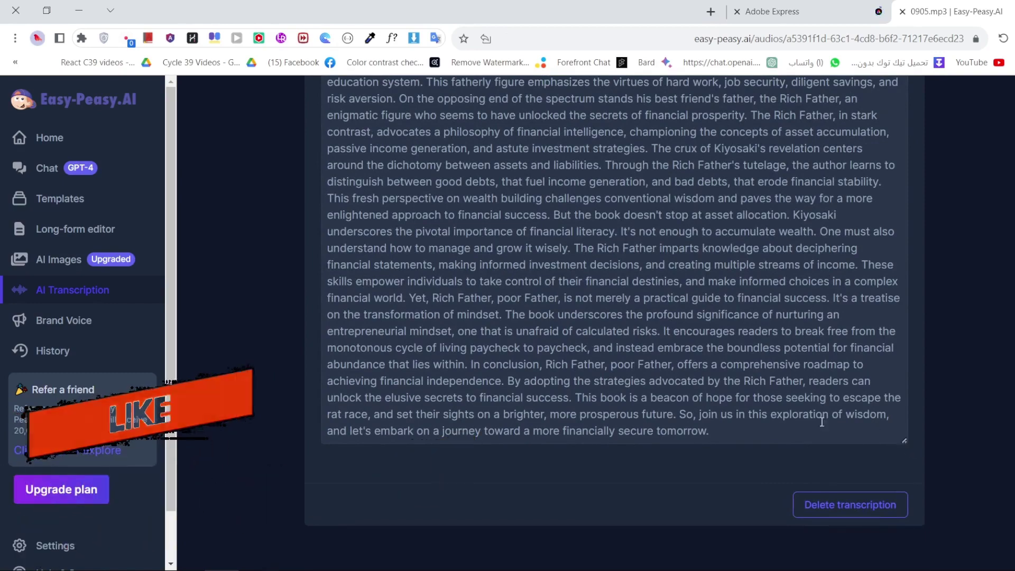
scroll(688, 370, up, 8)
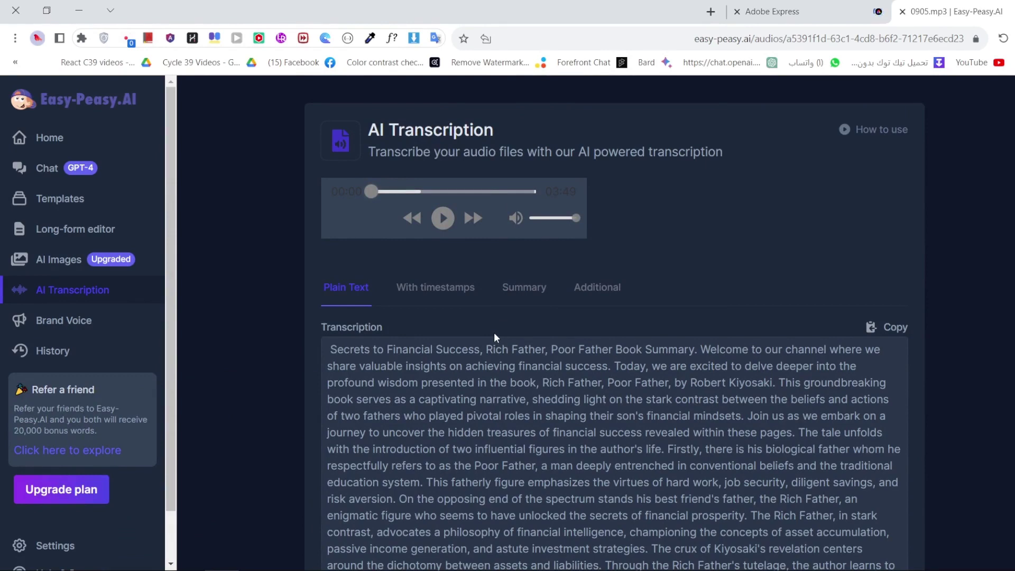
Generate a summary of the transcription and read through it
click(529, 306)
click(382, 336)
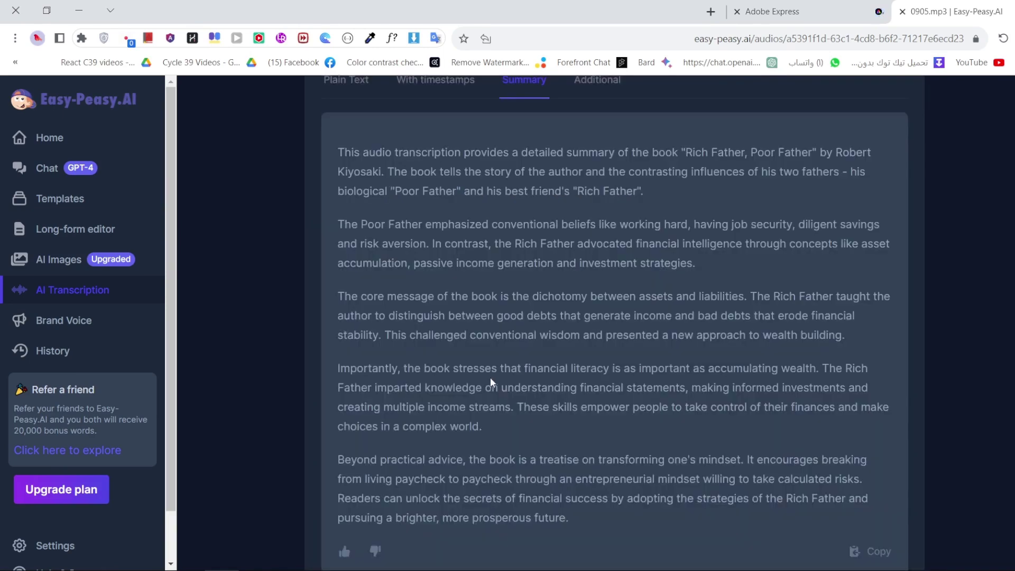
scroll(490, 377, up, 3)
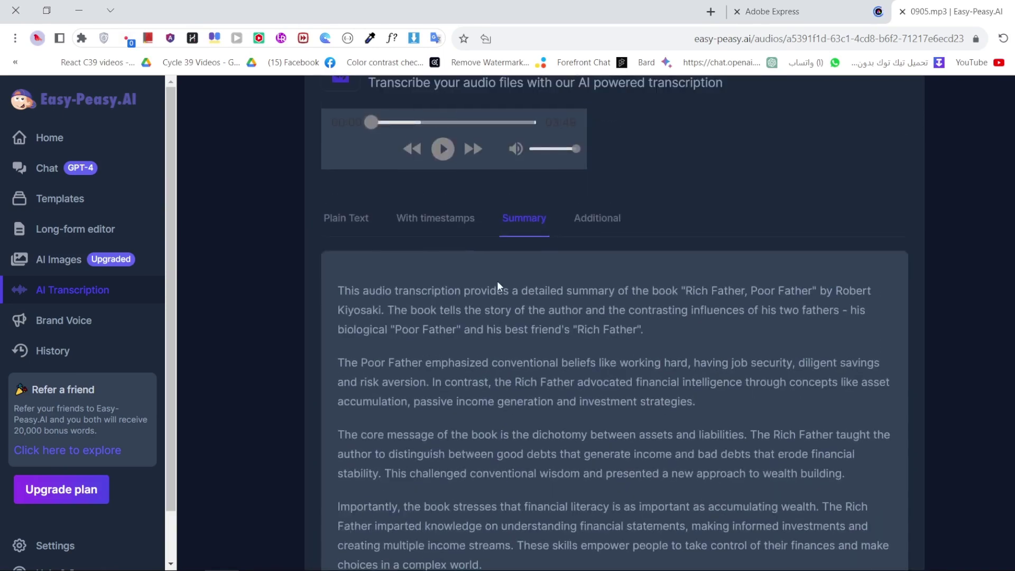
Look through the timestamped version of the transcription from beginning to end
click(450, 227)
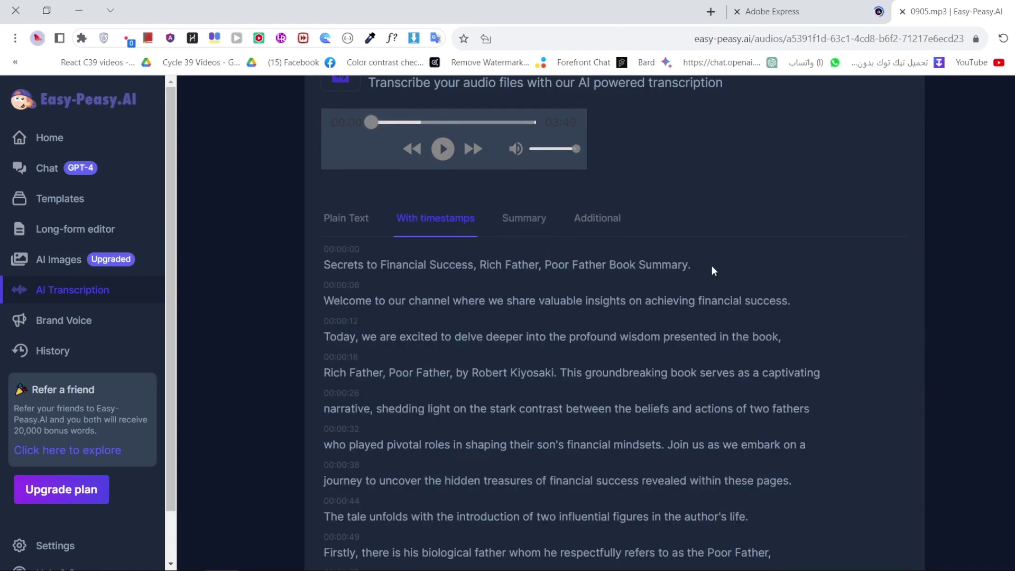
scroll(663, 305, down, 4)
scroll(664, 304, down, 15)
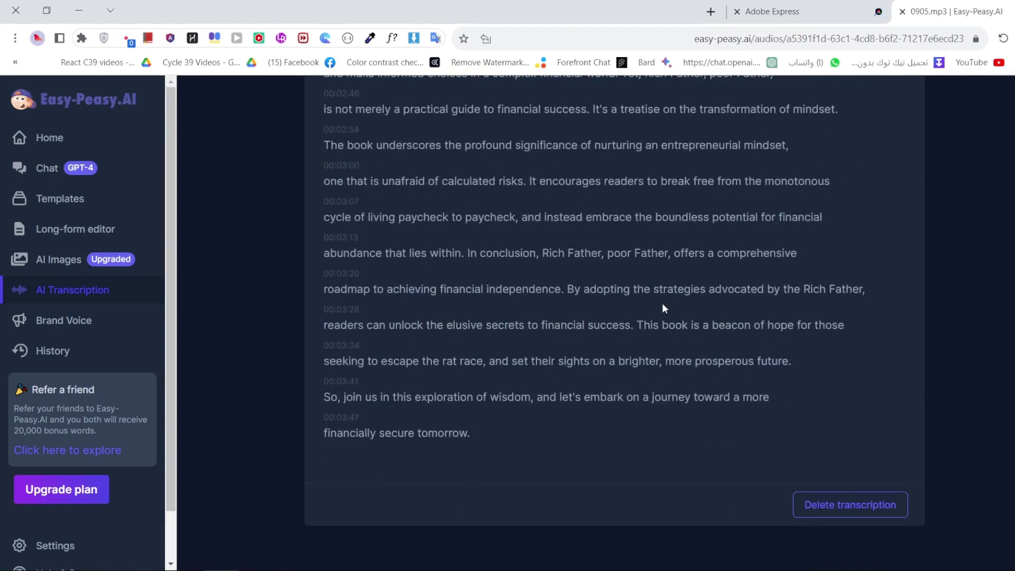
scroll(663, 306, up, 15)
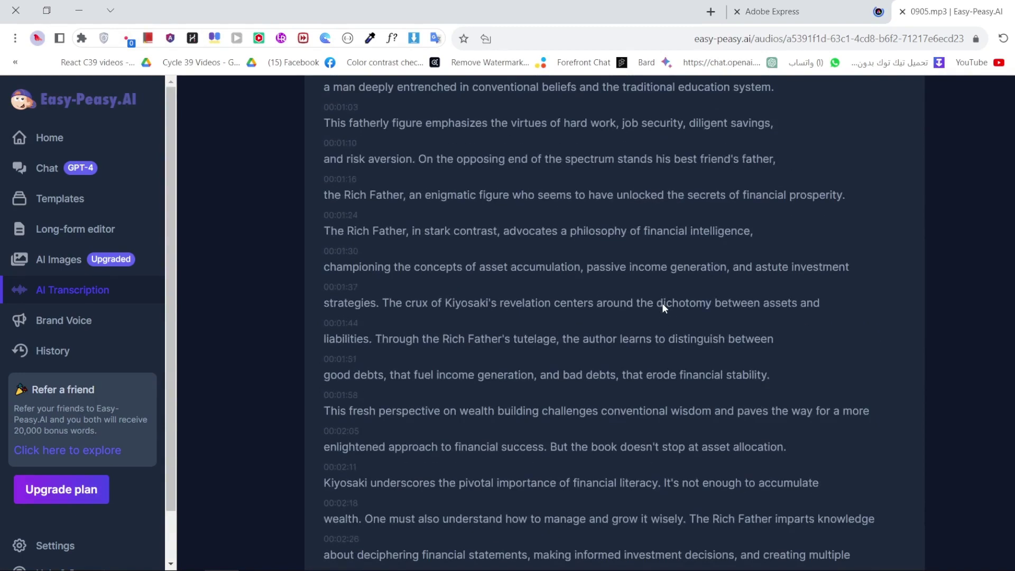
scroll(663, 308, up, 5)
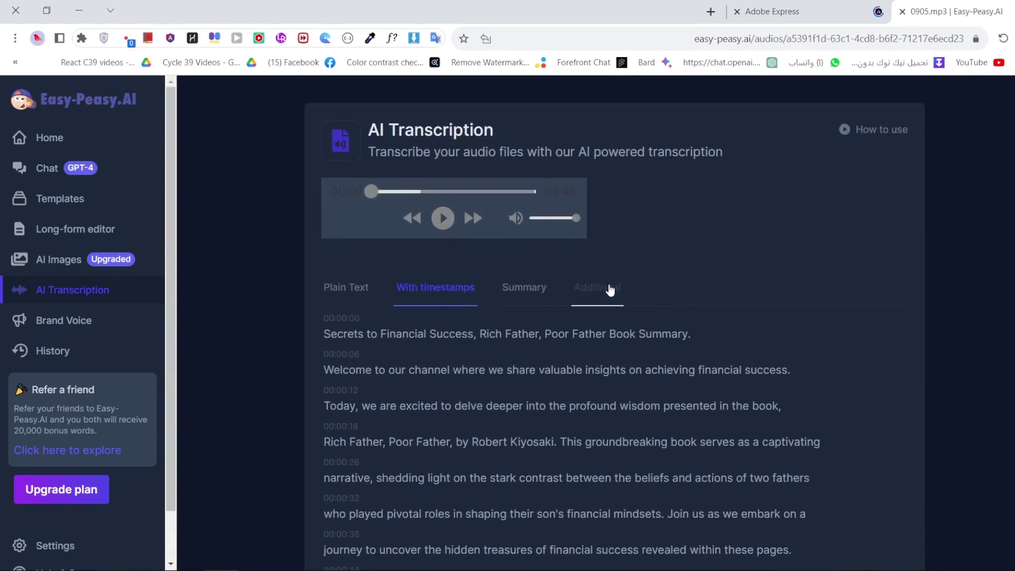
Generate an additional title and description for the transcription and review both texts
click(606, 288)
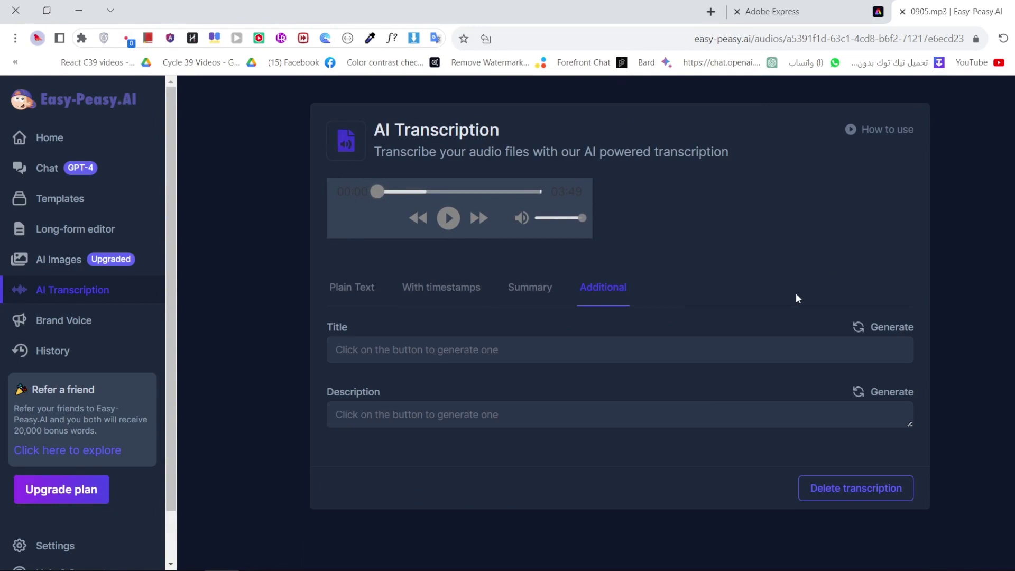
click(886, 330)
click(889, 392)
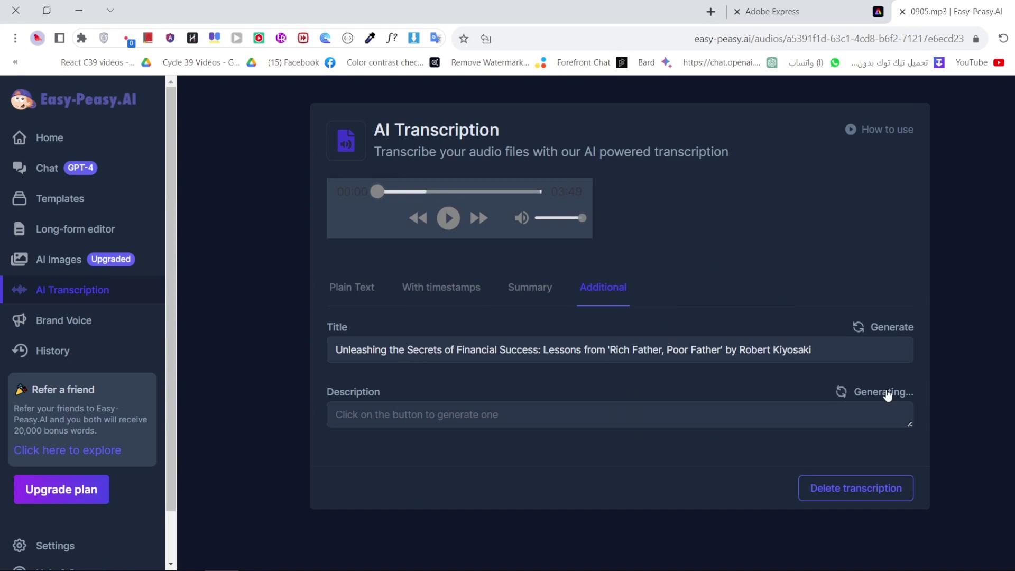
scroll(888, 394, down, 1)
scroll(592, 177, down, 3)
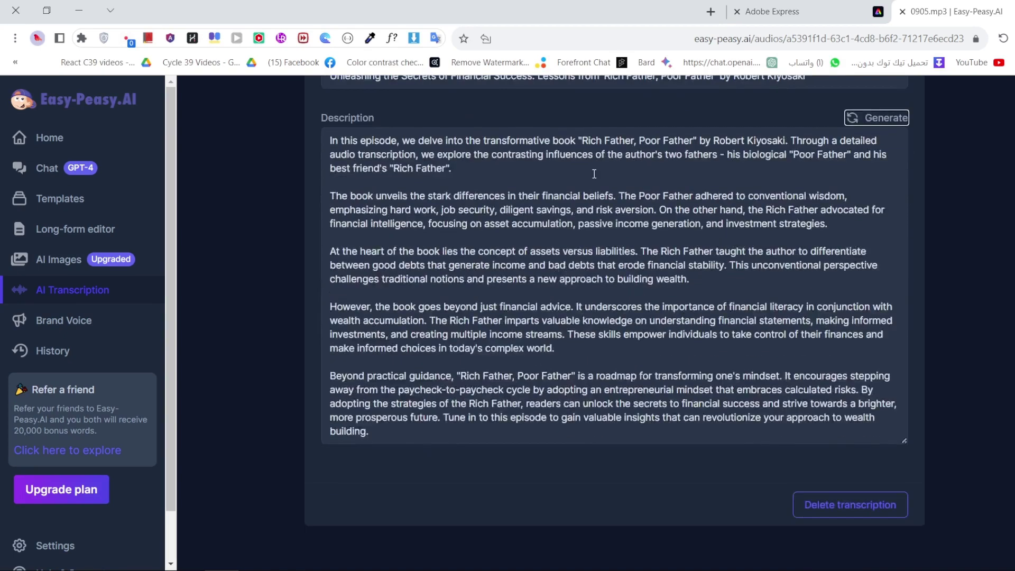
scroll(592, 178, up, 1)
scroll(594, 178, down, 1)
scroll(595, 174, up, 2)
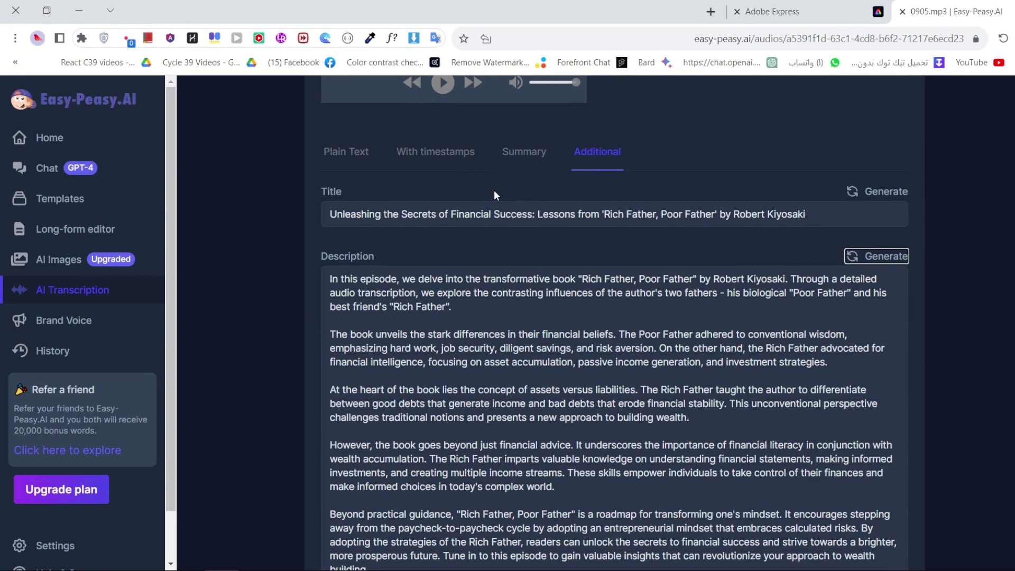
Open the MARKy chat, look over its listed features, and hide the chat history beside an empty message
click(97, 165)
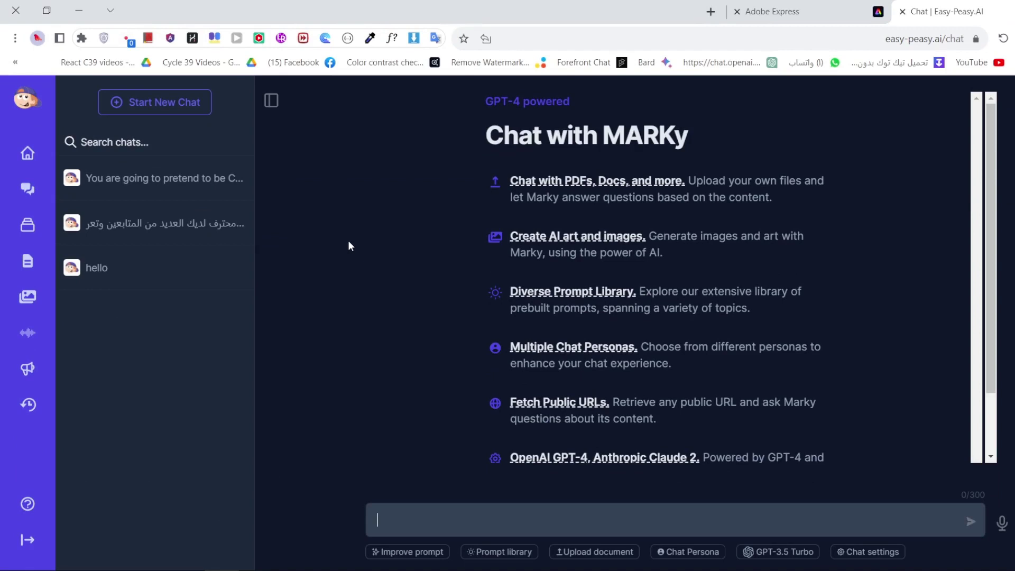
scroll(412, 279, down, 1)
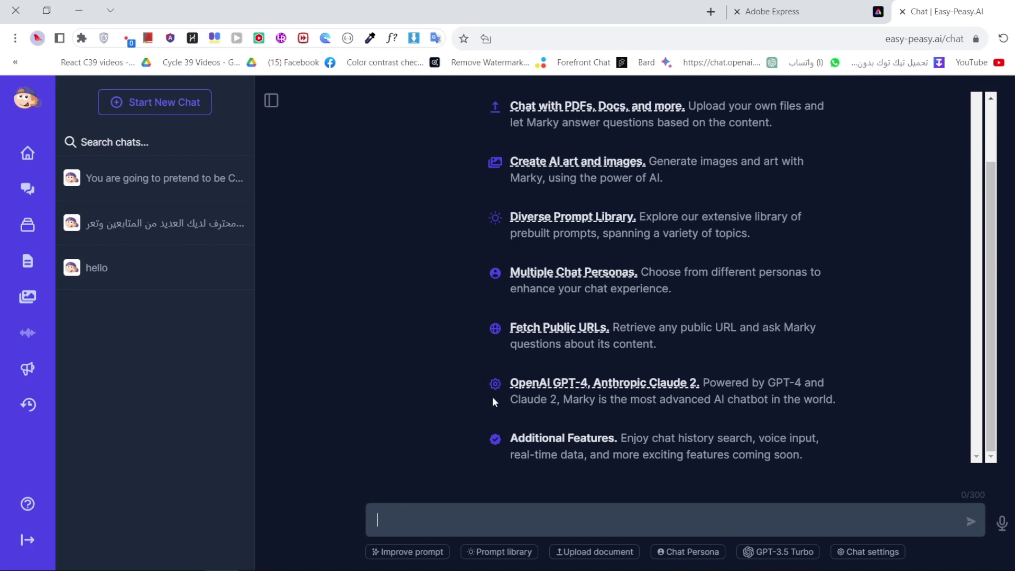
click(272, 101)
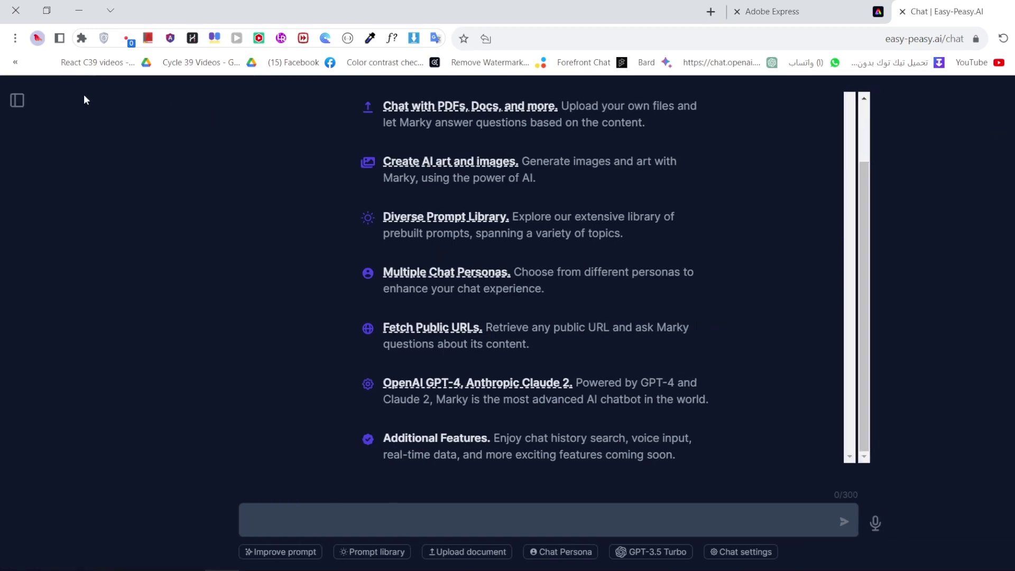
click(21, 104)
click(171, 110)
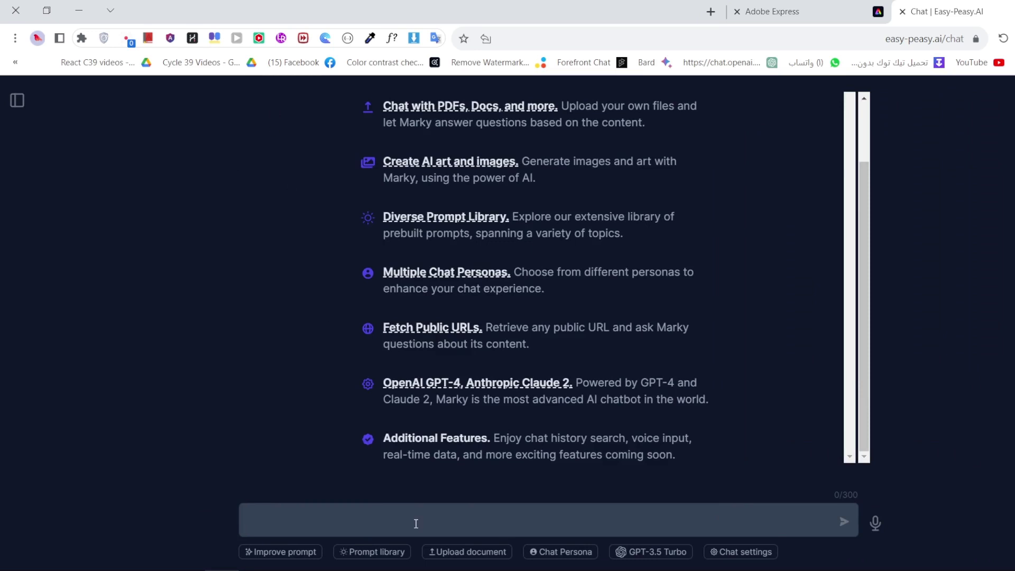
click(415, 523)
scroll(586, 348, up, 2)
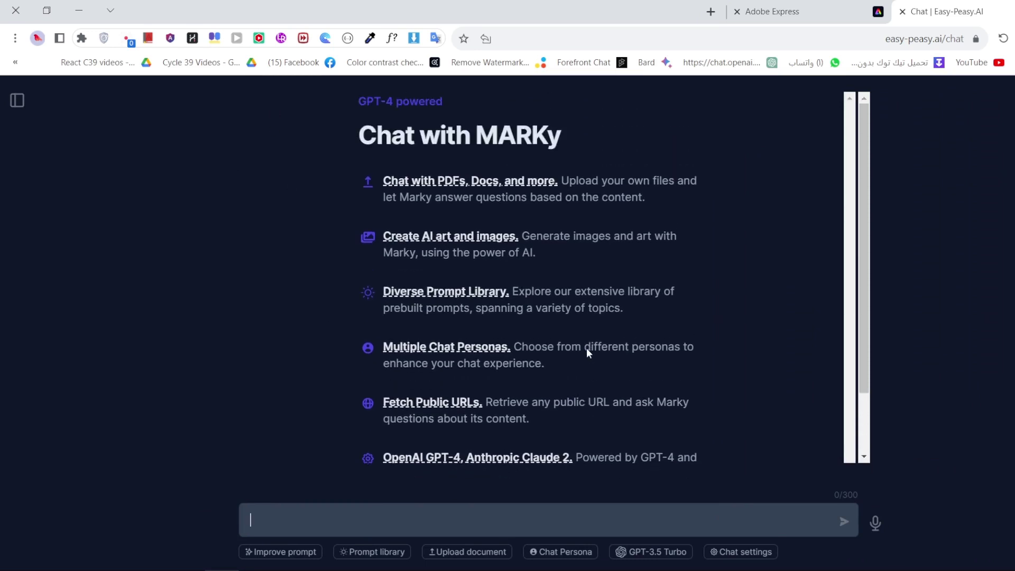